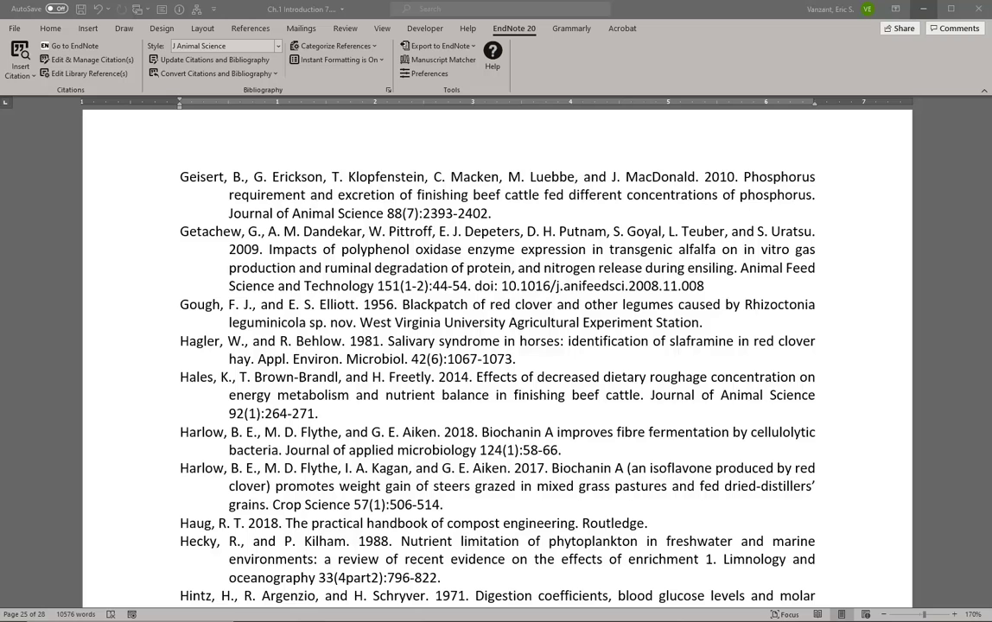
Return the thesis view to its first page at the Ch. 1 Introduction heading.
click(296, 304)
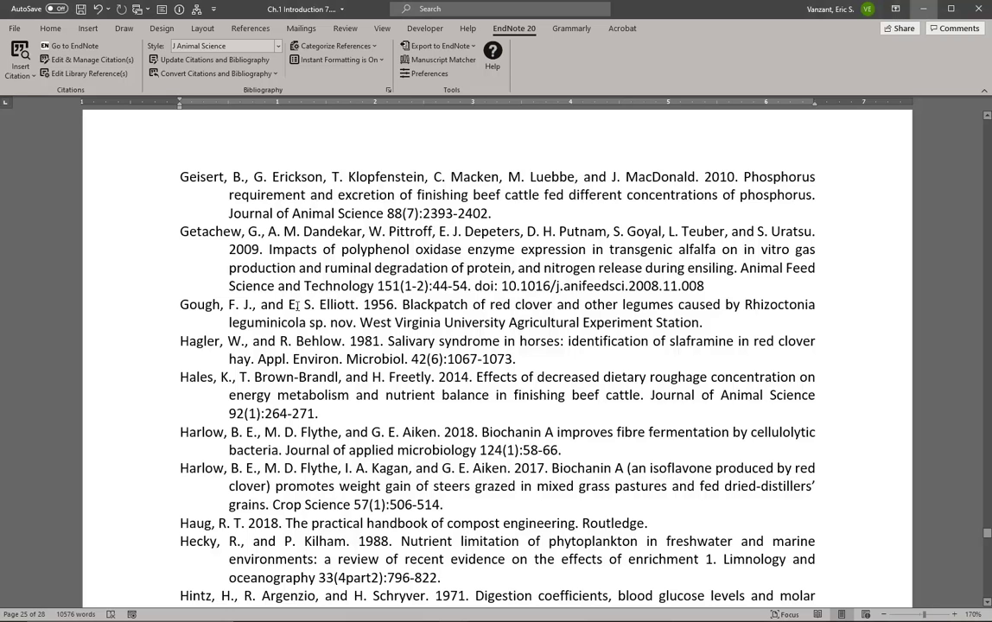
key(ctrl+Home)
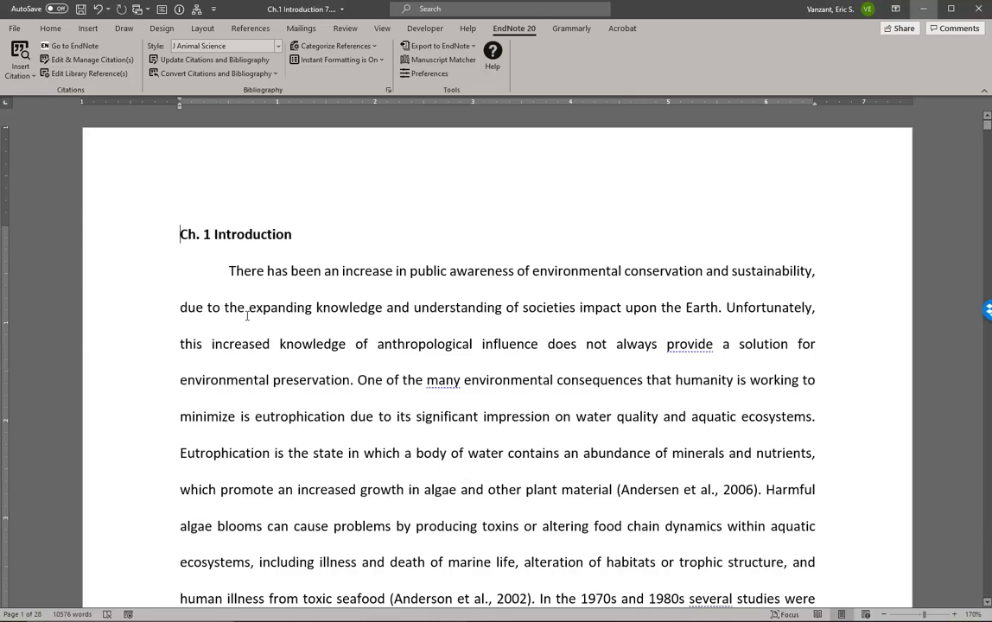
Set a 1.5-inch left margin for the whole document through Custom Margins.
click(51, 29)
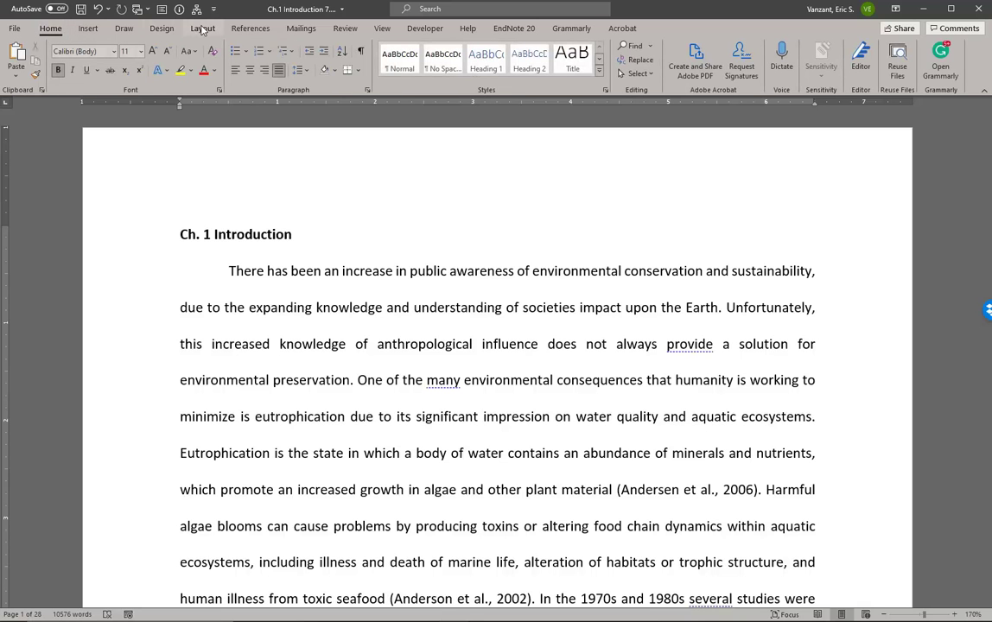
click(203, 29)
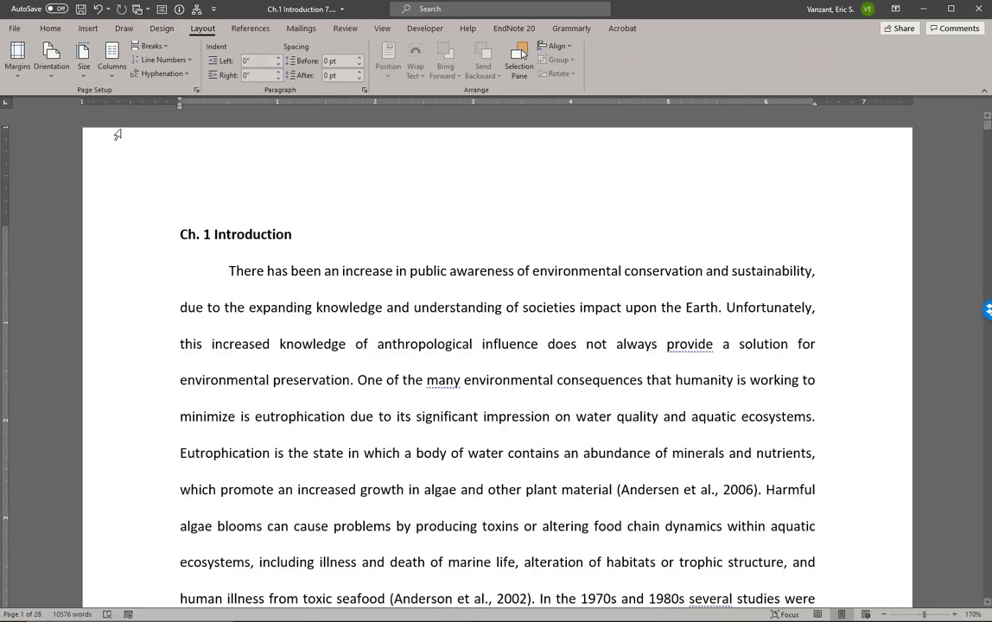
click(25, 73)
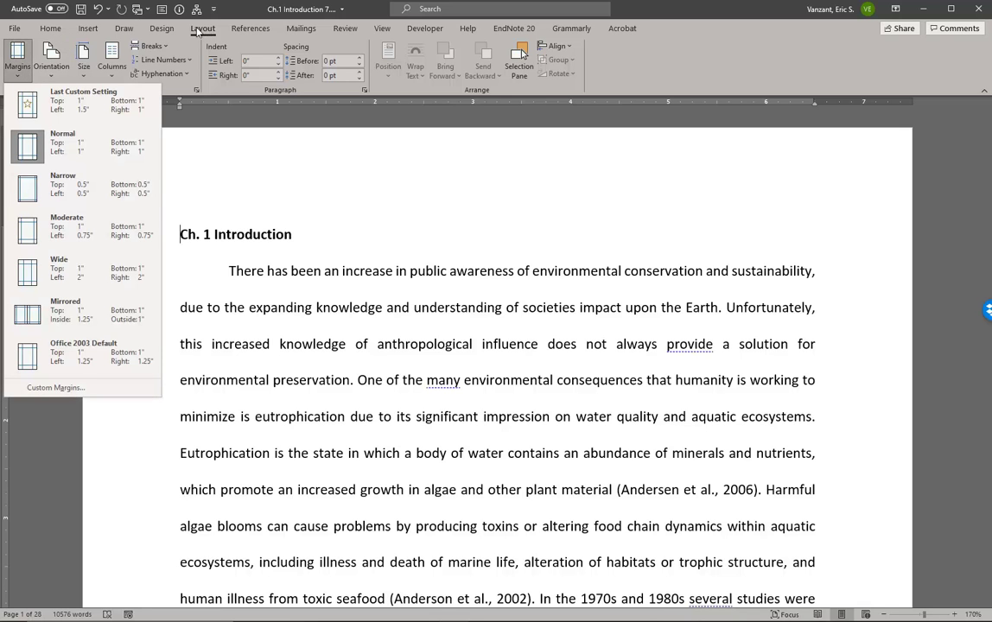
click(59, 391)
text(1.5)
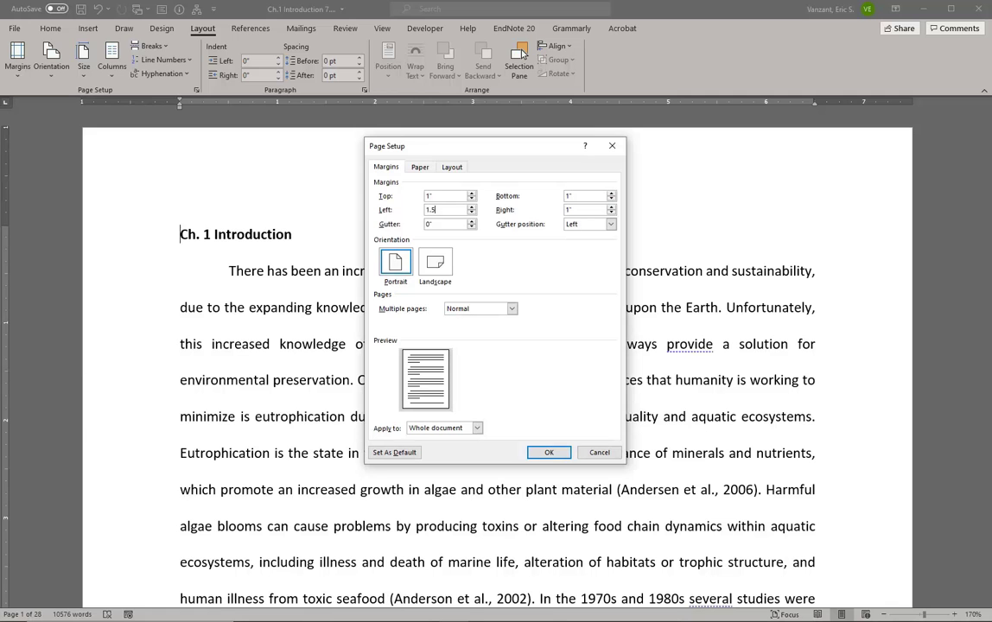
click(550, 452)
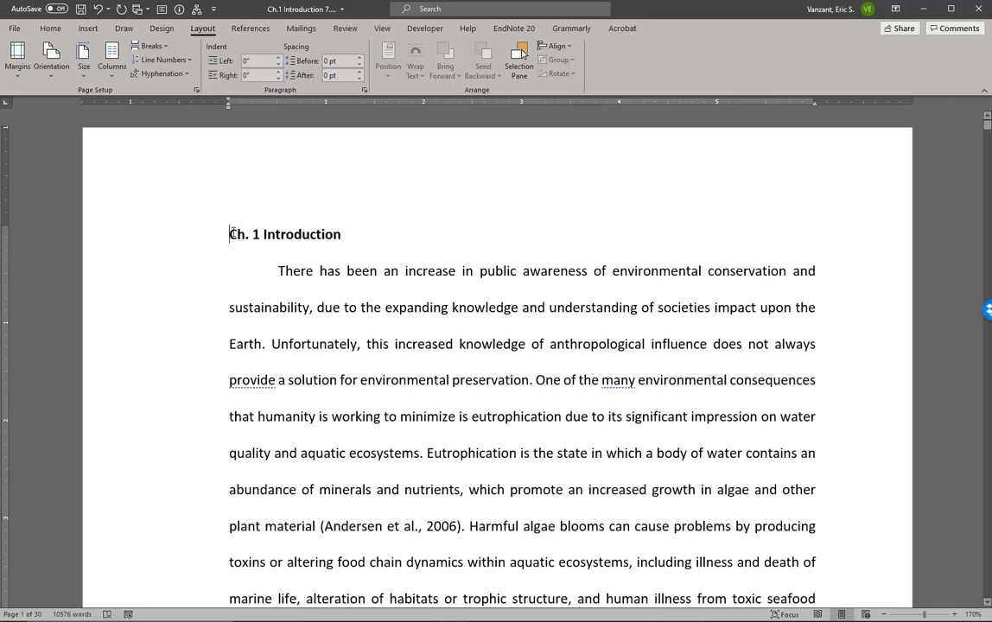
triple_click(332, 243)
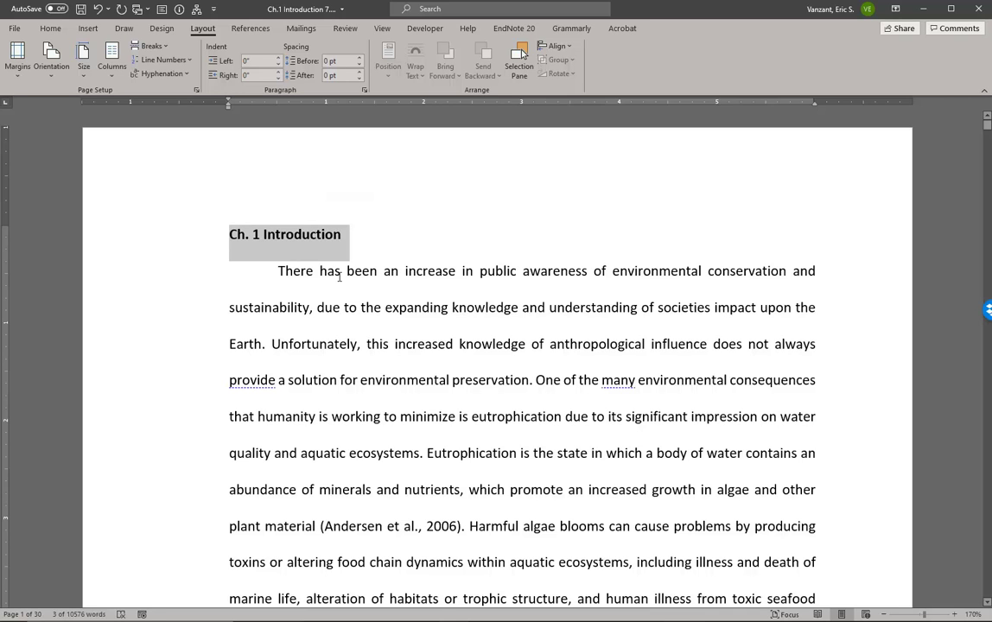
click(283, 271)
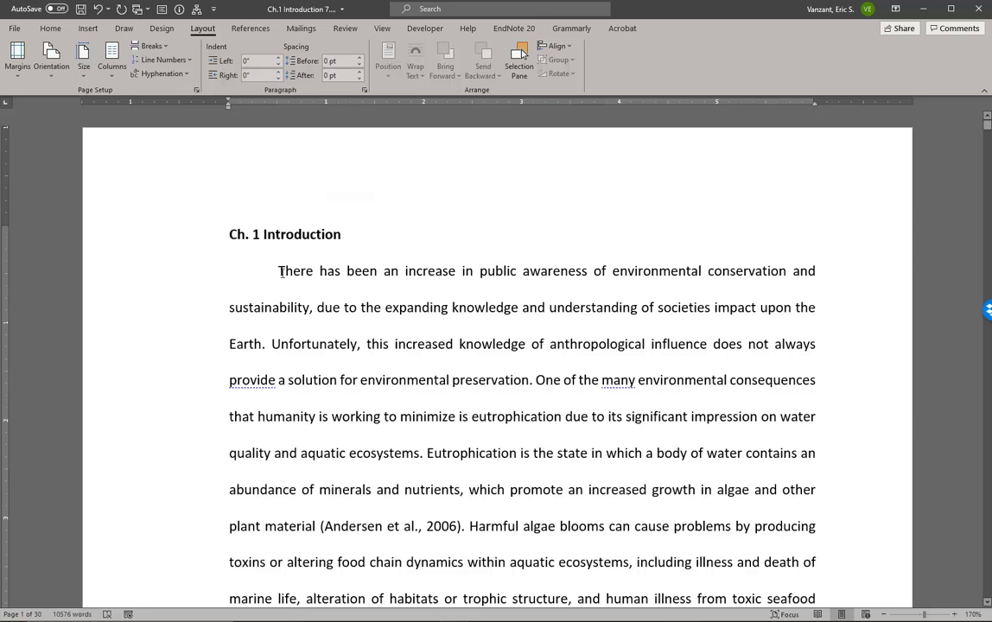
scroll(283, 271, down, 1)
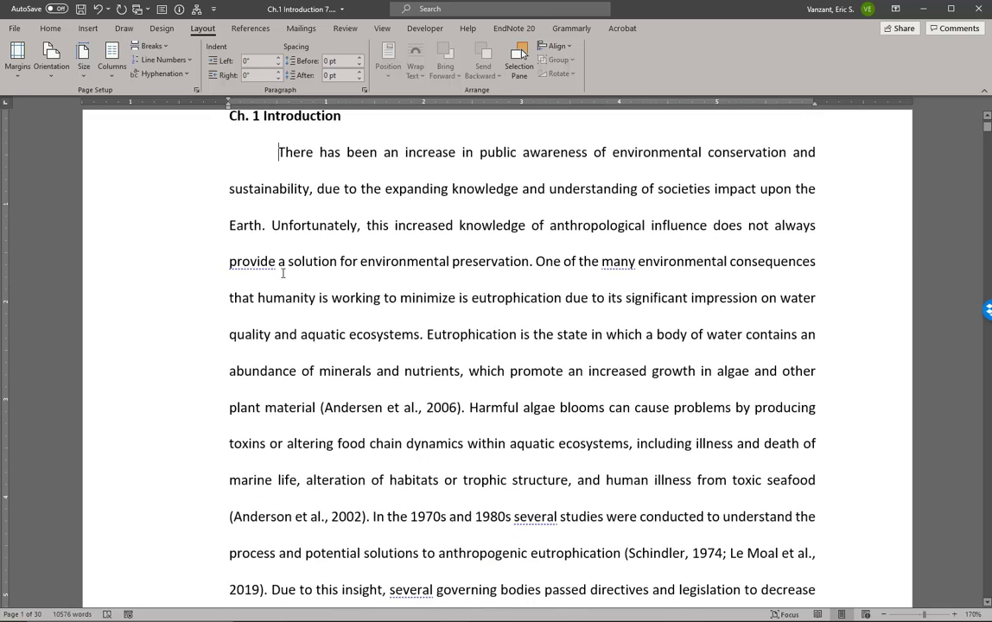
scroll(282, 273, down, 2)
scroll(282, 273, down, 1)
scroll(282, 273, down, 2)
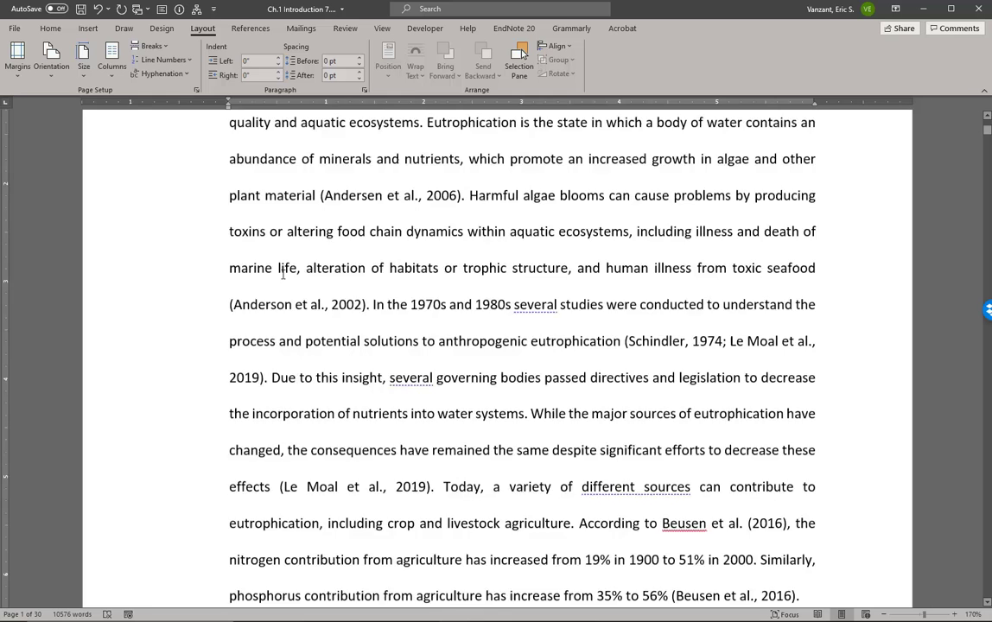
scroll(282, 274, up, 6)
scroll(283, 274, up, 1)
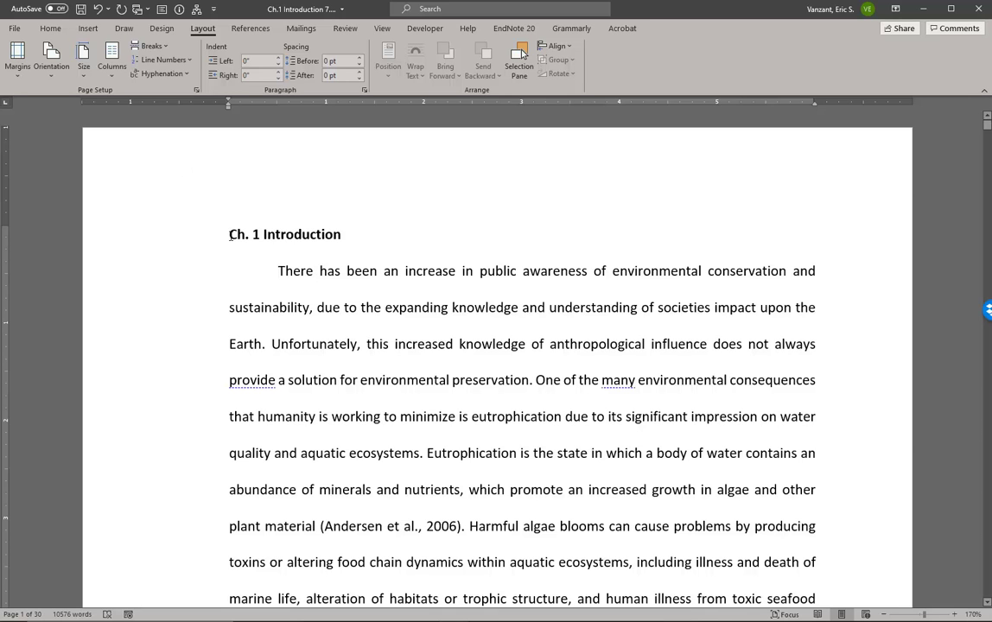
Select all text and set heading, body and citations to Times New Roman 12 pt.
key(ctrl+a)
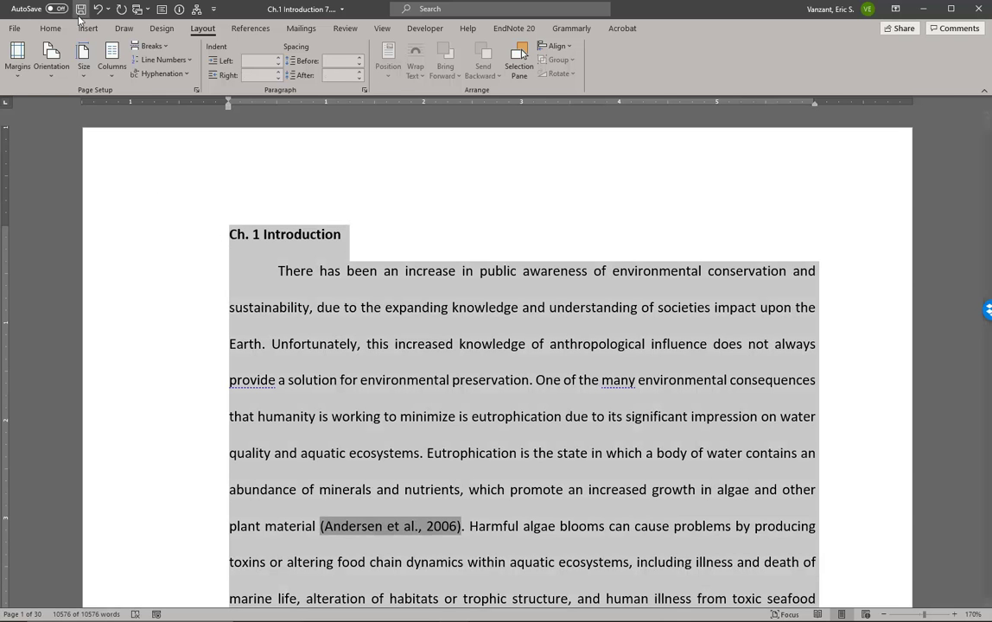
click(51, 29)
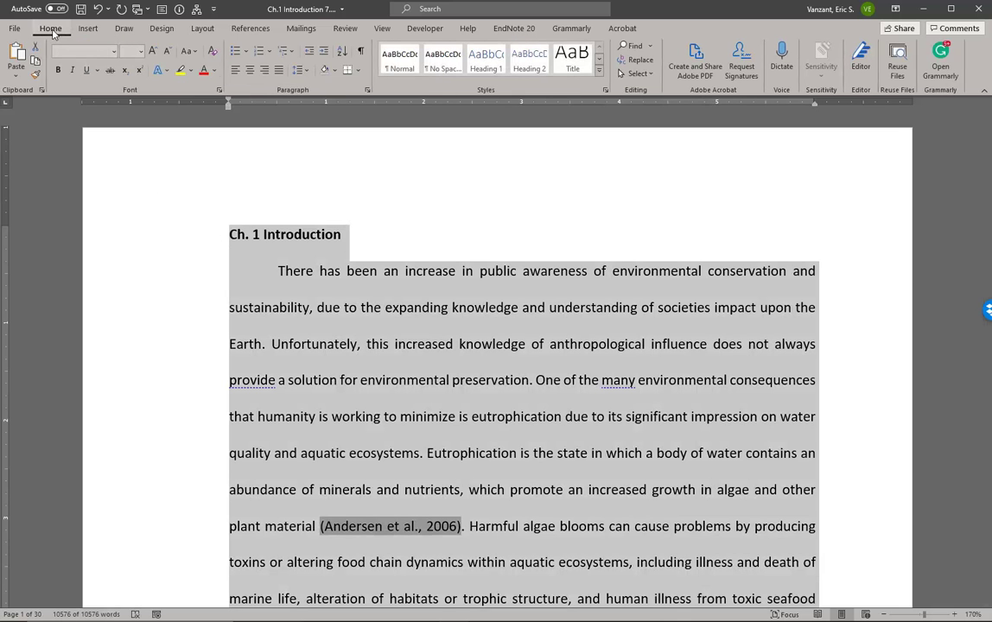
click(114, 51)
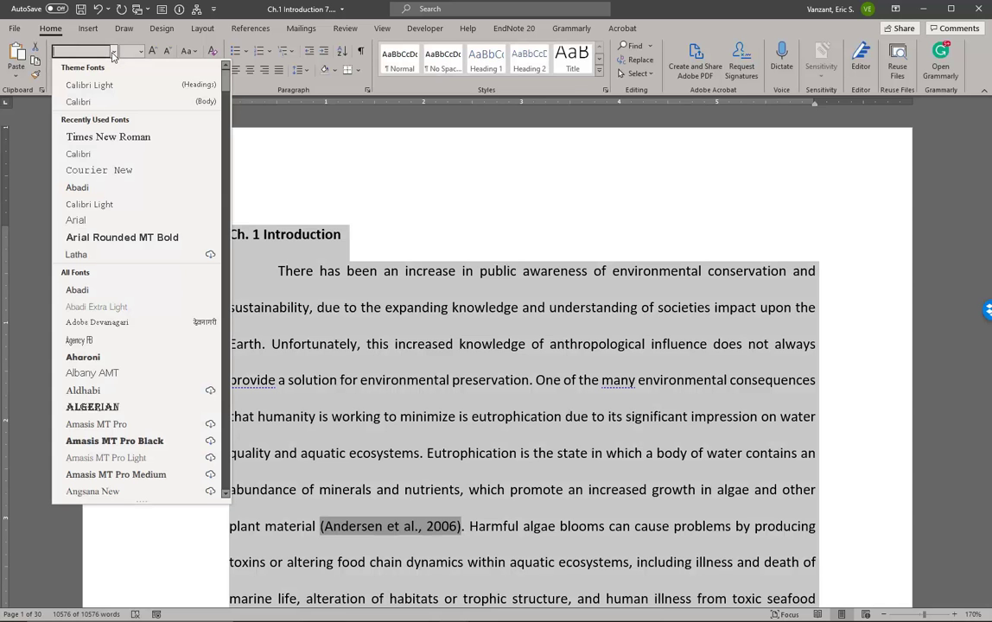
click(93, 141)
key(ctrl+a)
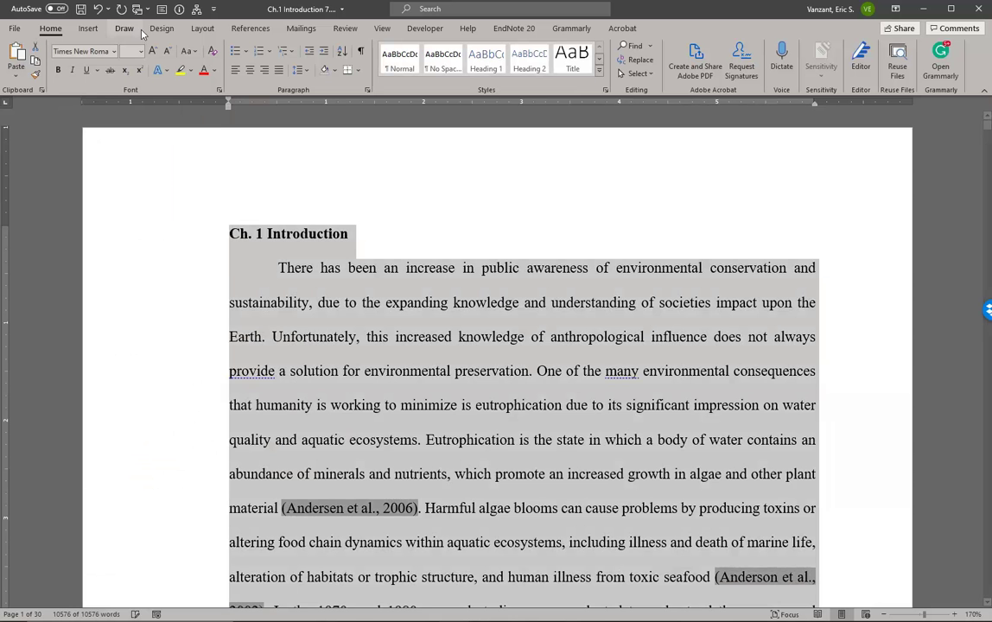
click(141, 52)
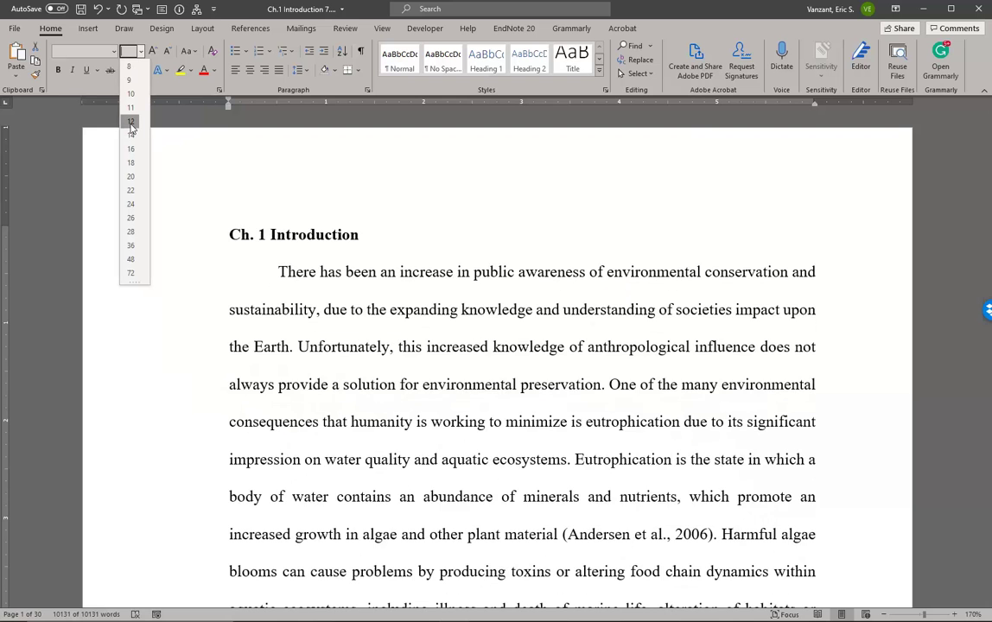
click(131, 125)
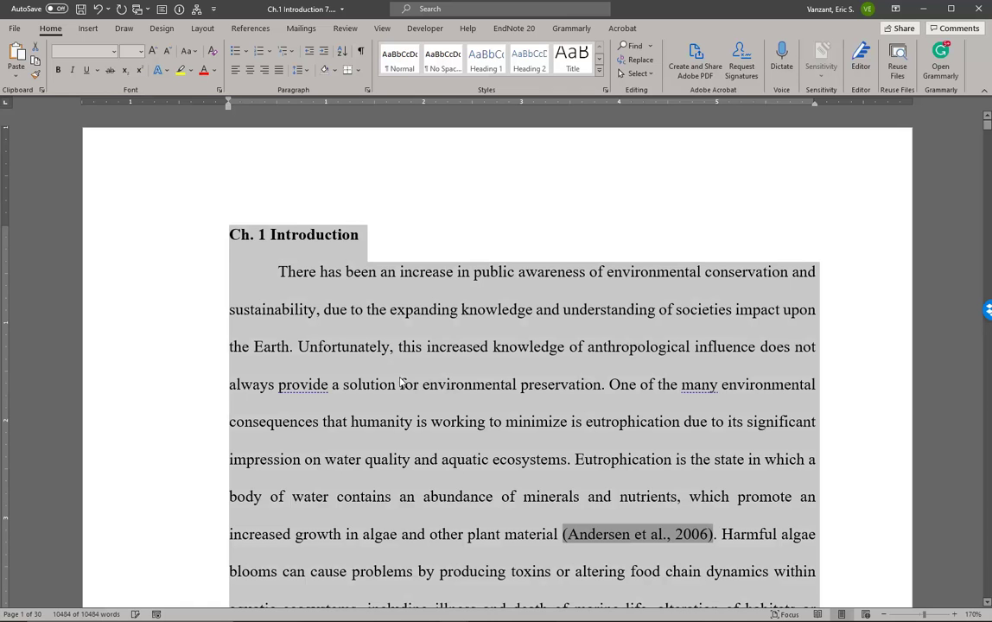
Review the 33-page thesis in Times New Roman 12 pt and clear the selection.
scroll(402, 378, down, 1)
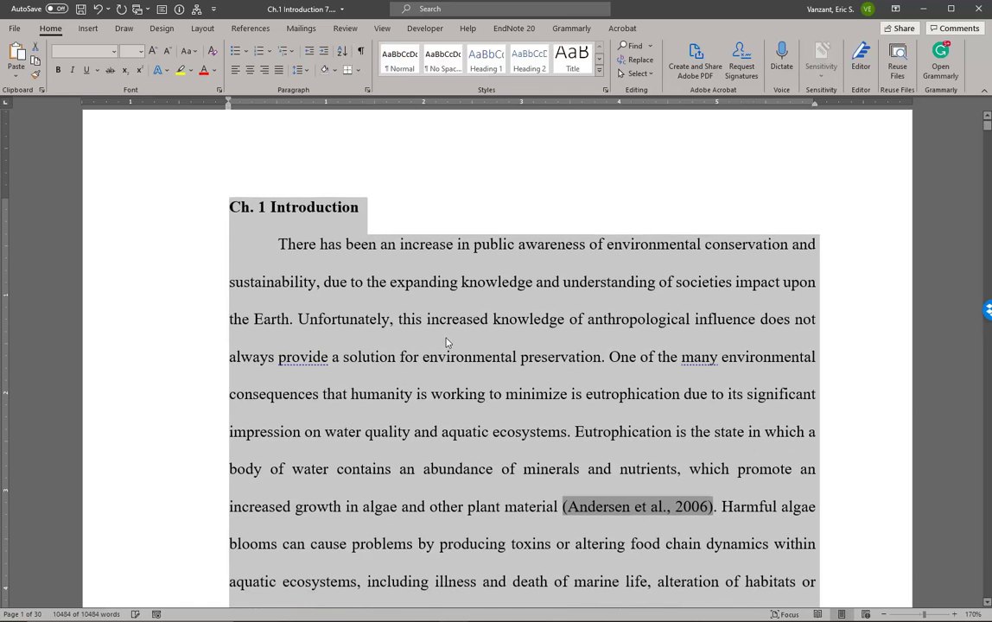
scroll(363, 301, down, 1)
scroll(363, 301, down, 1)
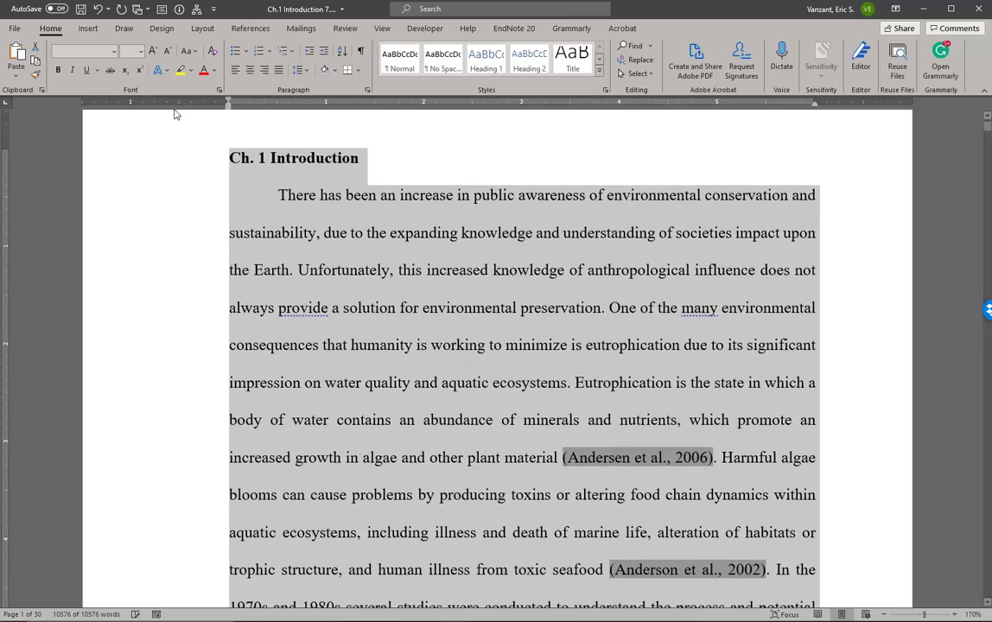
scroll(485, 350, down, 3)
scroll(485, 350, down, 4)
scroll(472, 365, down, 2)
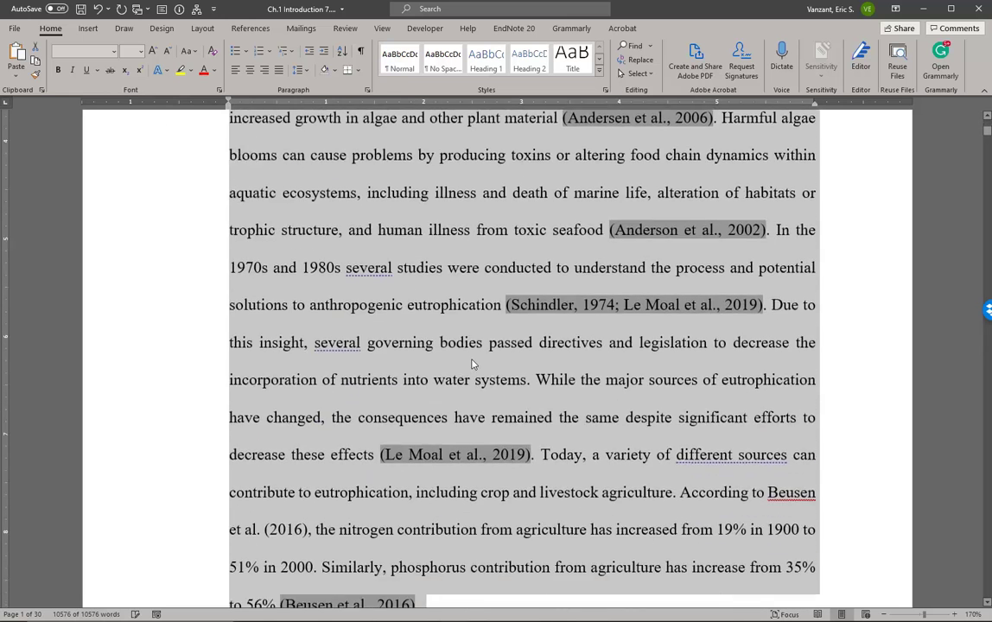
scroll(472, 363, down, 3)
scroll(466, 364, down, 2)
scroll(467, 364, down, 1)
scroll(466, 364, down, 3)
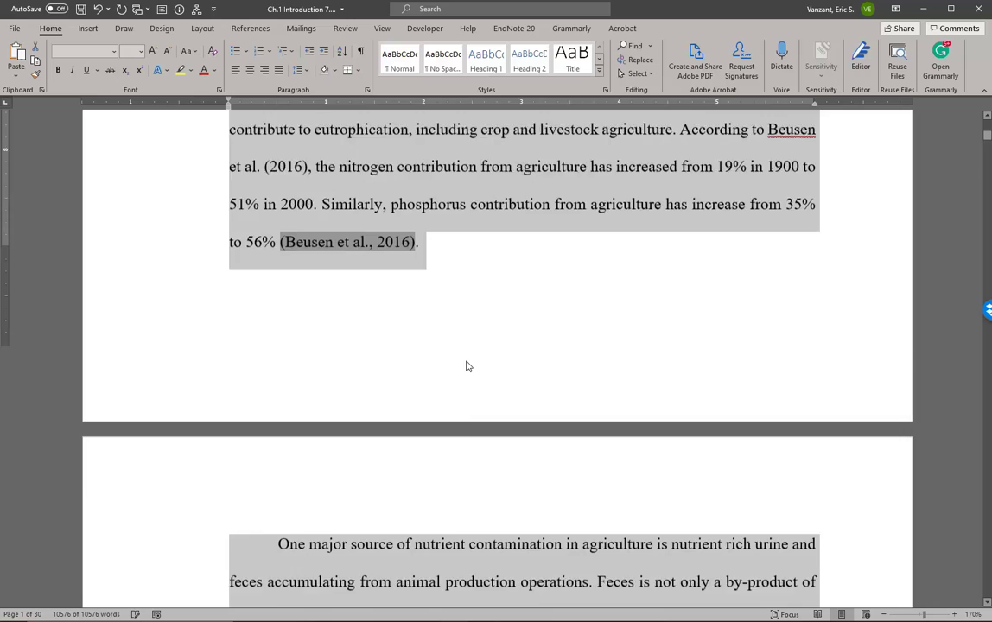
scroll(467, 366, down, 3)
scroll(466, 366, down, 3)
scroll(466, 362, down, 2)
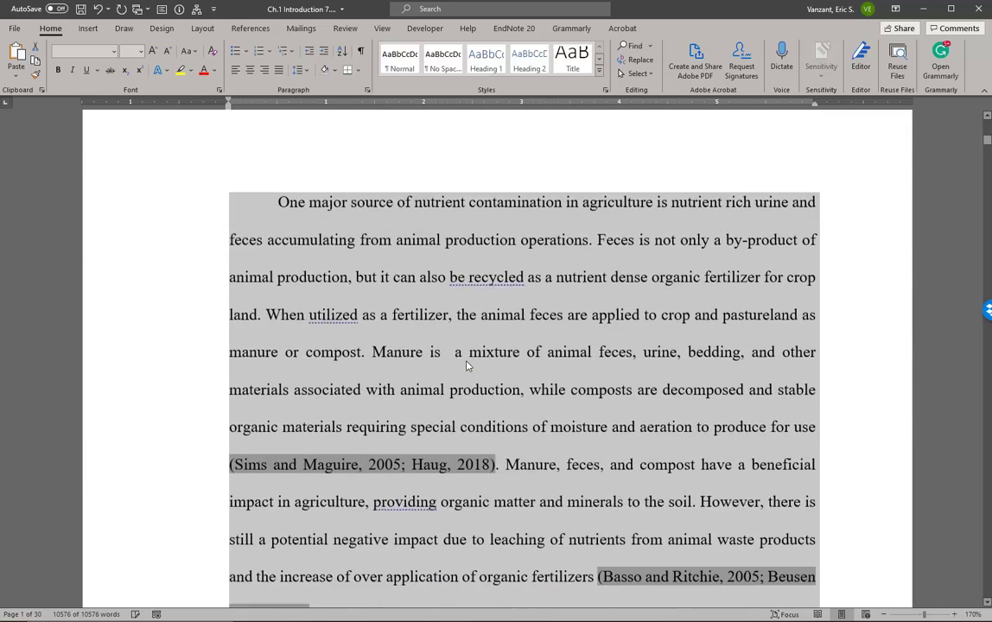
scroll(465, 359, down, 1)
scroll(465, 358, up, 15)
scroll(466, 356, up, 5)
scroll(466, 368, up, 4)
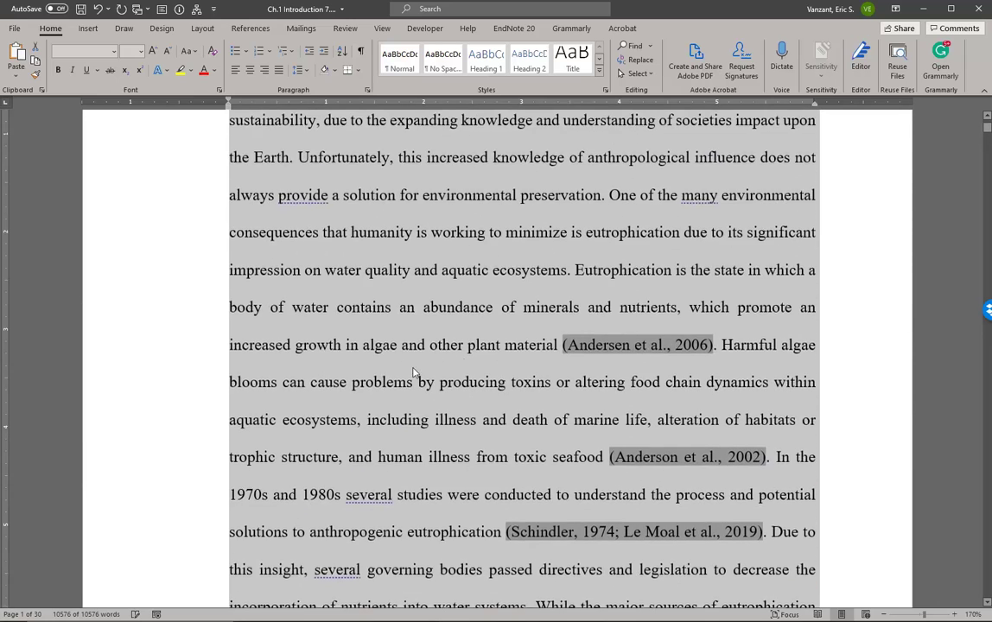
scroll(405, 290, up, 1)
scroll(405, 291, up, 3)
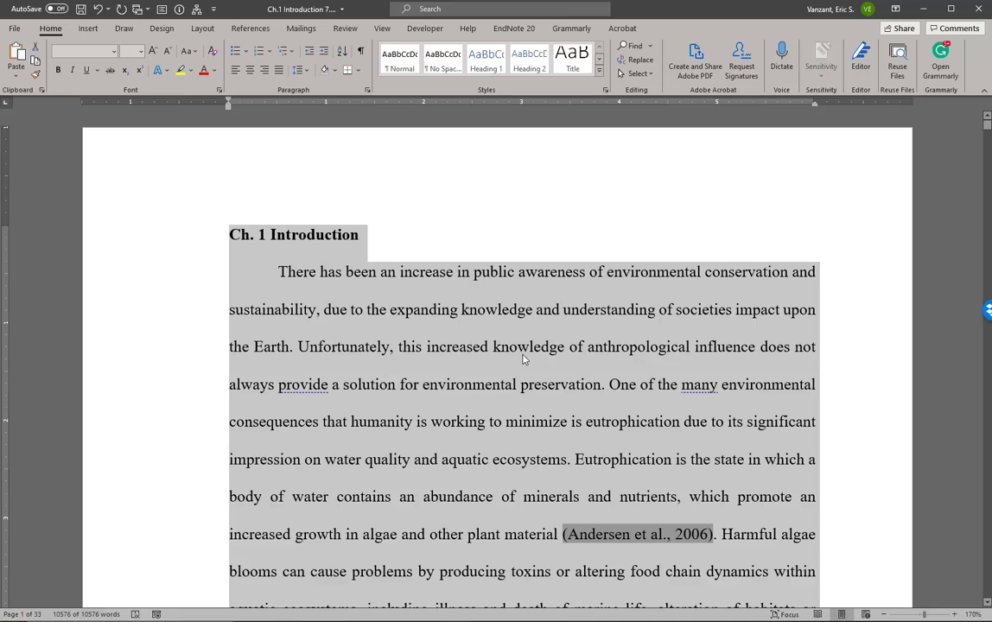
click(502, 335)
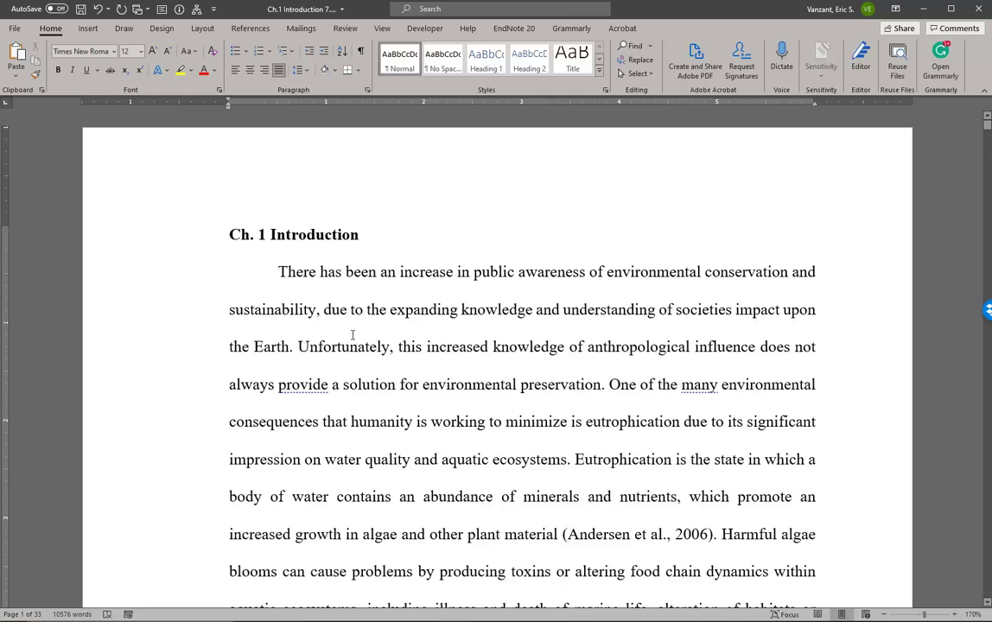
scroll(340, 352, down, 1)
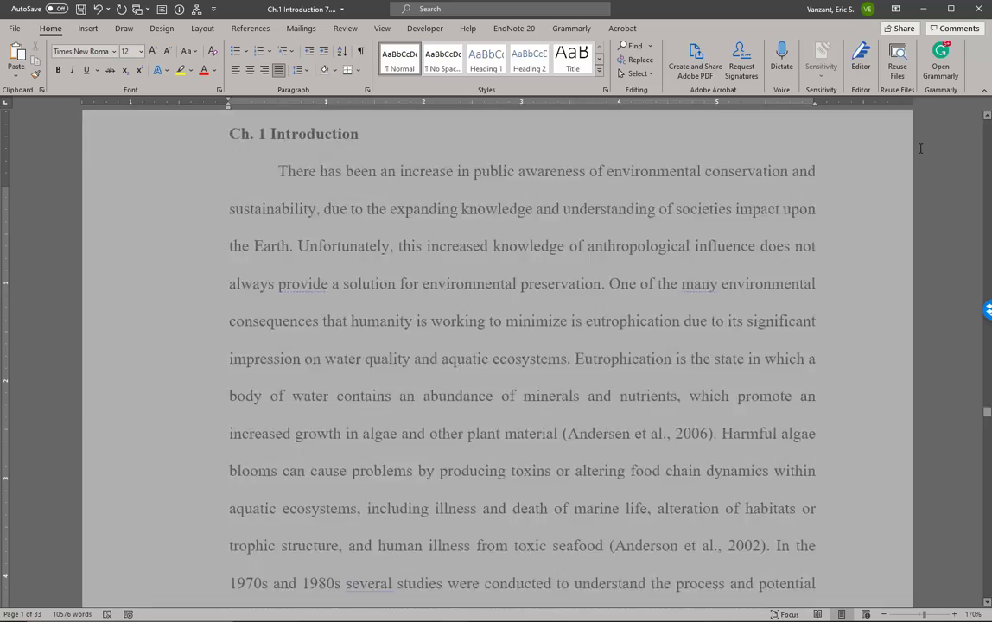
Go to the document end and review references from Zamparas 2014 up to Moss and NRC.
key(ctrl+End)
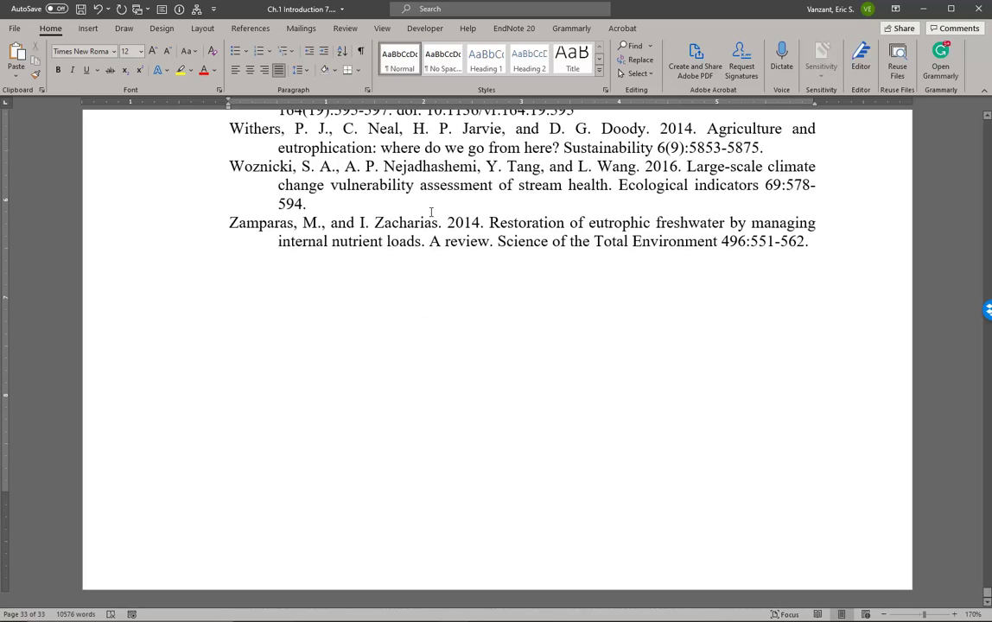
scroll(418, 272, up, 5)
scroll(418, 269, up, 1)
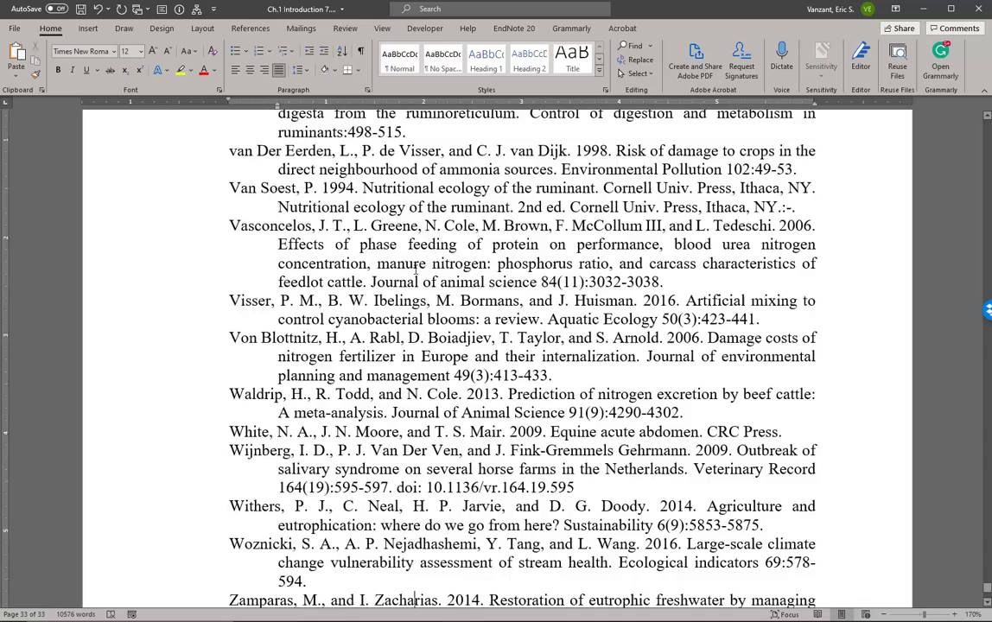
scroll(419, 270, up, 2)
scroll(418, 269, up, 3)
scroll(417, 269, up, 4)
scroll(415, 269, up, 3)
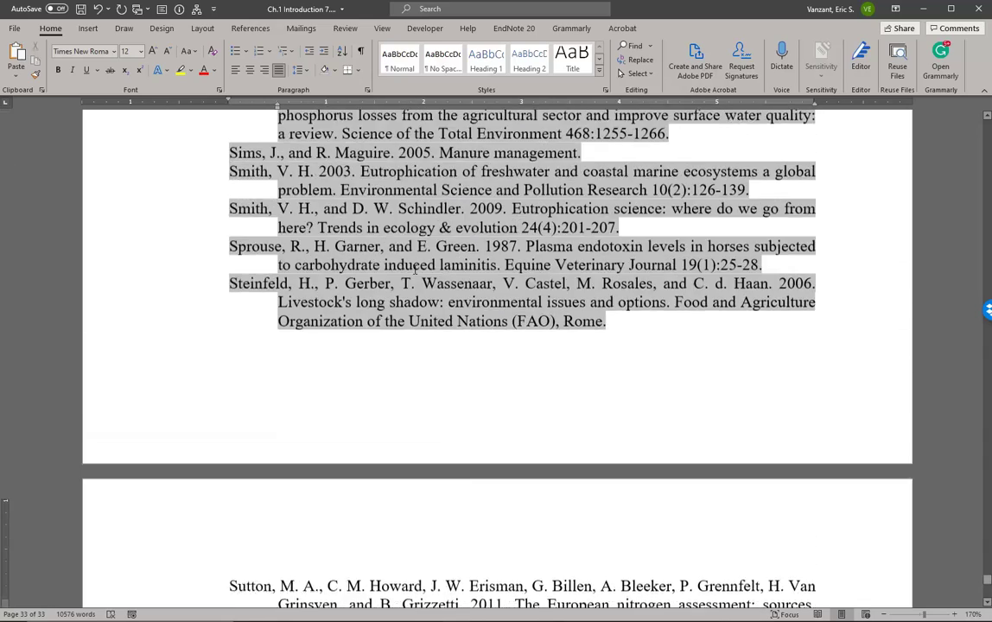
scroll(414, 269, up, 6)
scroll(407, 271, up, 7)
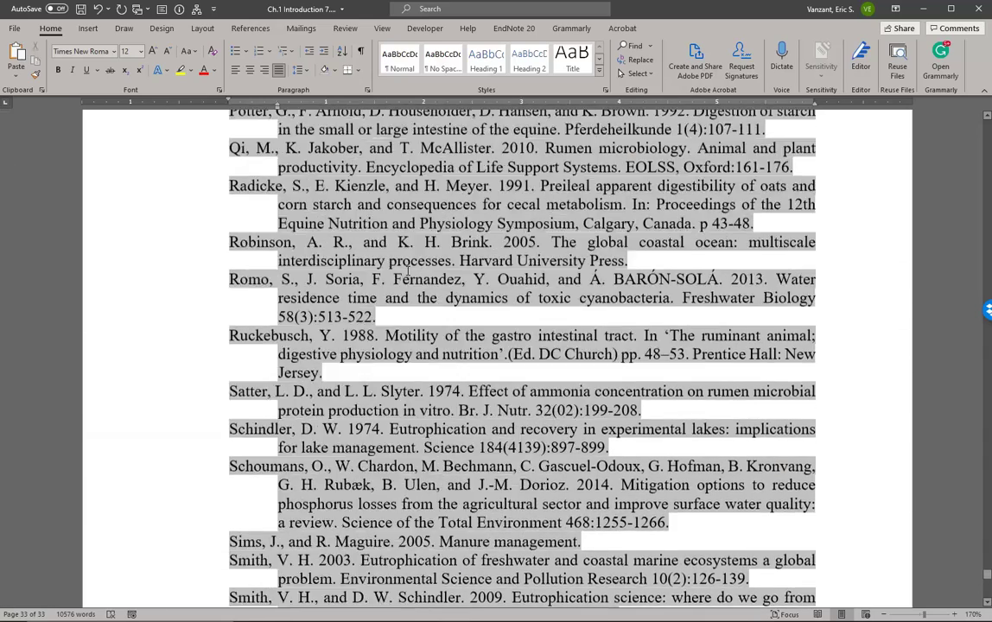
scroll(404, 270, up, 2)
scroll(404, 270, up, 1)
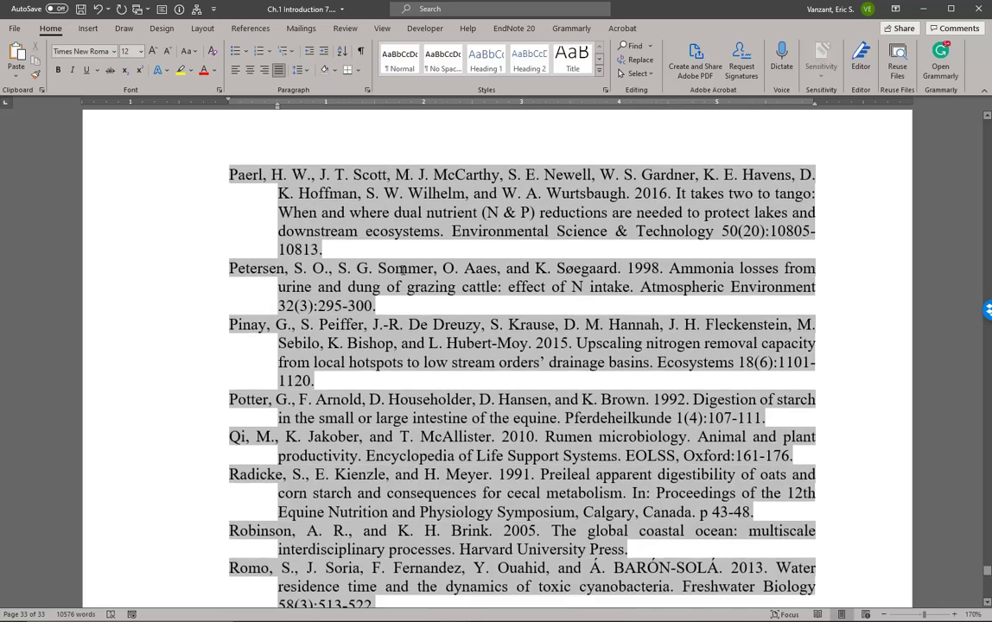
scroll(404, 270, up, 4)
scroll(404, 271, up, 4)
scroll(404, 271, up, 4)
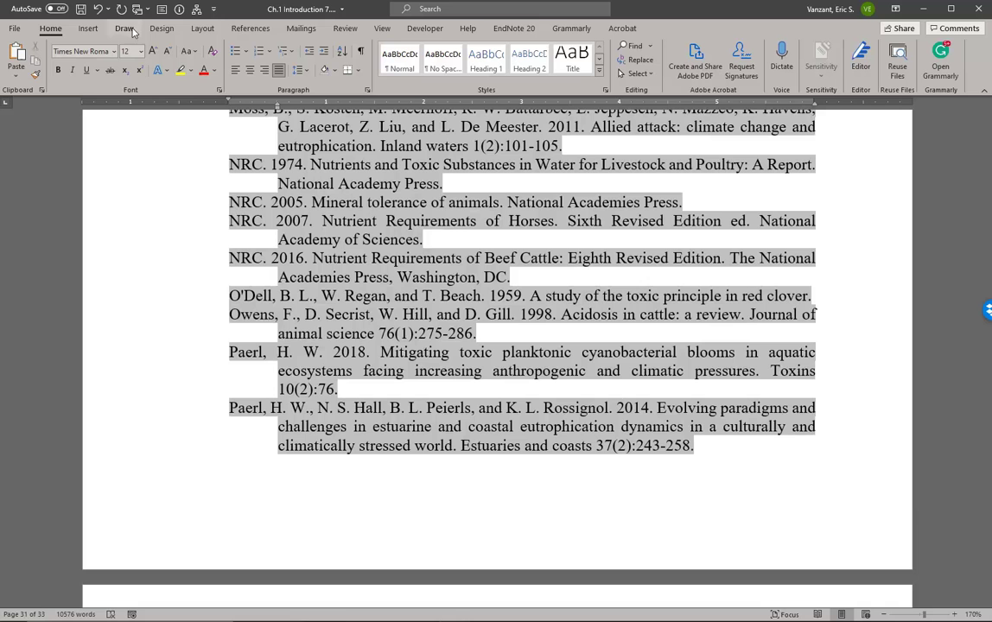
Run EndNote's Update Citations and Bibliography and bring the References heading into view.
click(529, 31)
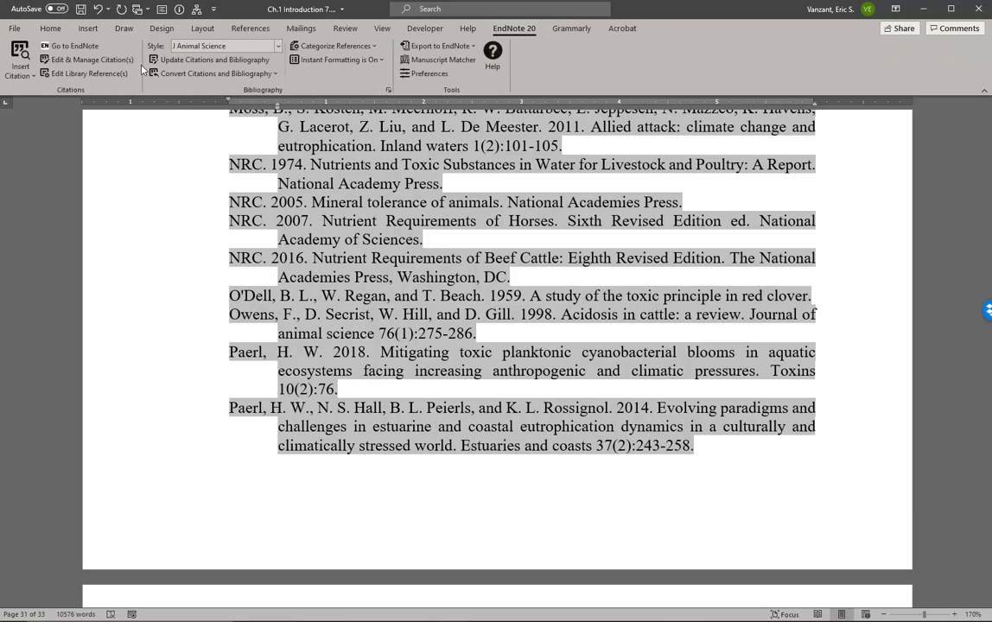
click(206, 61)
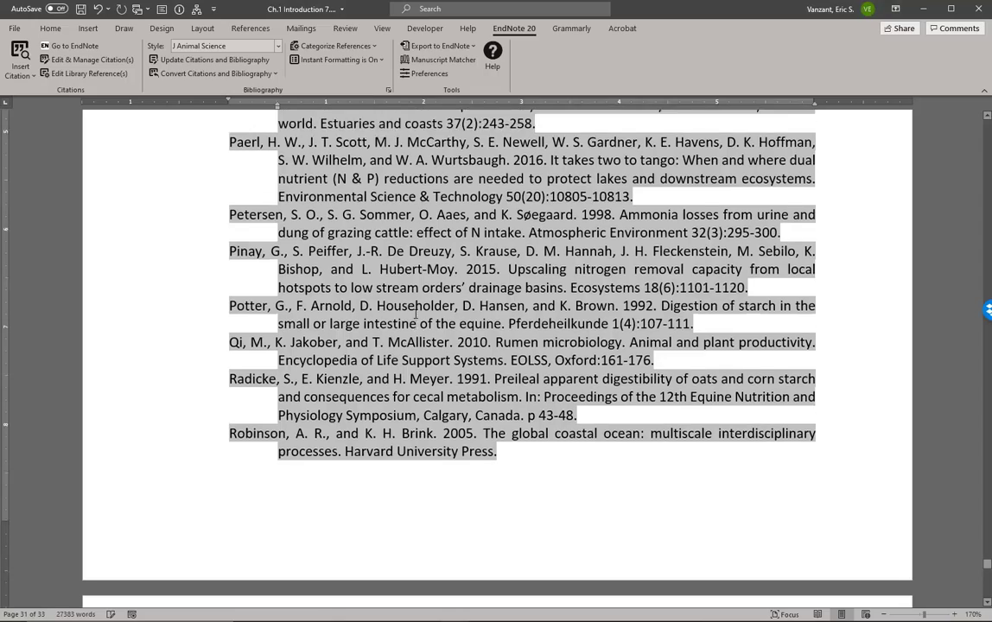
scroll(415, 314, up, 3)
scroll(414, 315, up, 5)
scroll(414, 315, up, 2)
scroll(413, 316, up, 3)
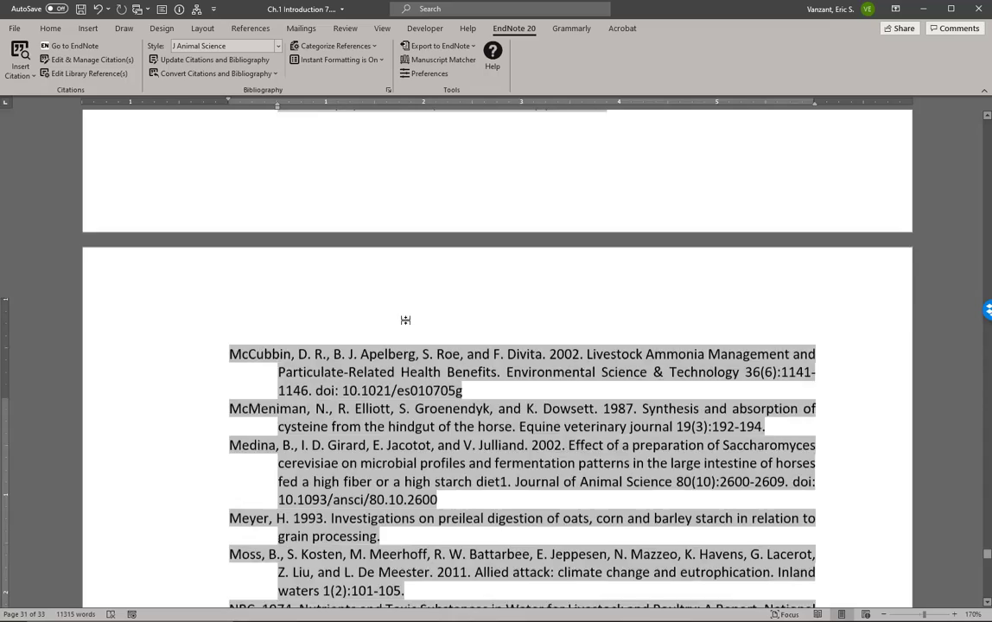
scroll(409, 319, up, 2)
scroll(406, 321, up, 3)
scroll(407, 321, up, 4)
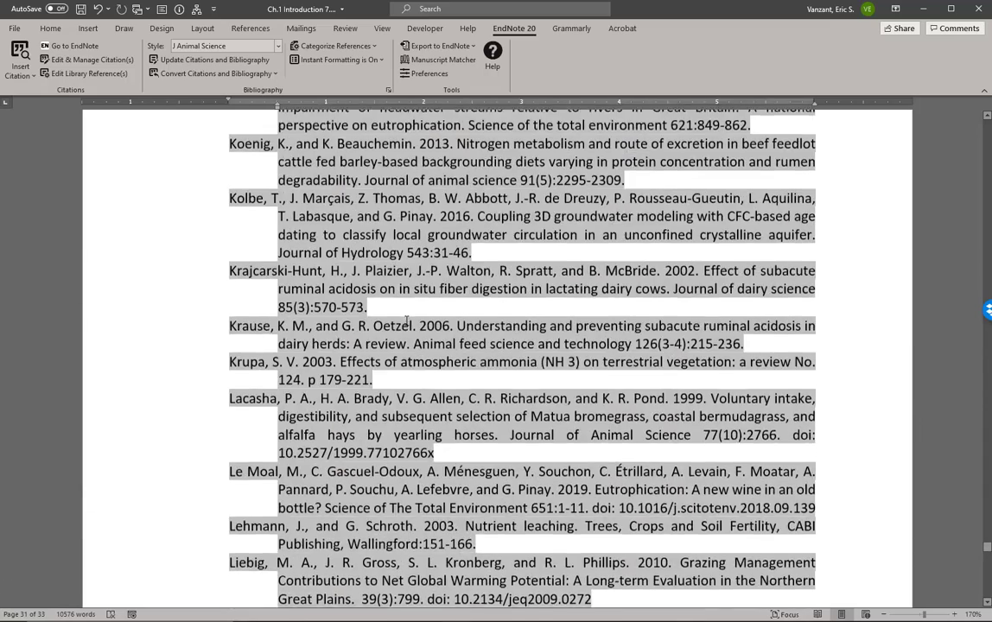
scroll(406, 320, up, 6)
scroll(406, 320, up, 5)
scroll(406, 321, up, 3)
scroll(406, 322, up, 4)
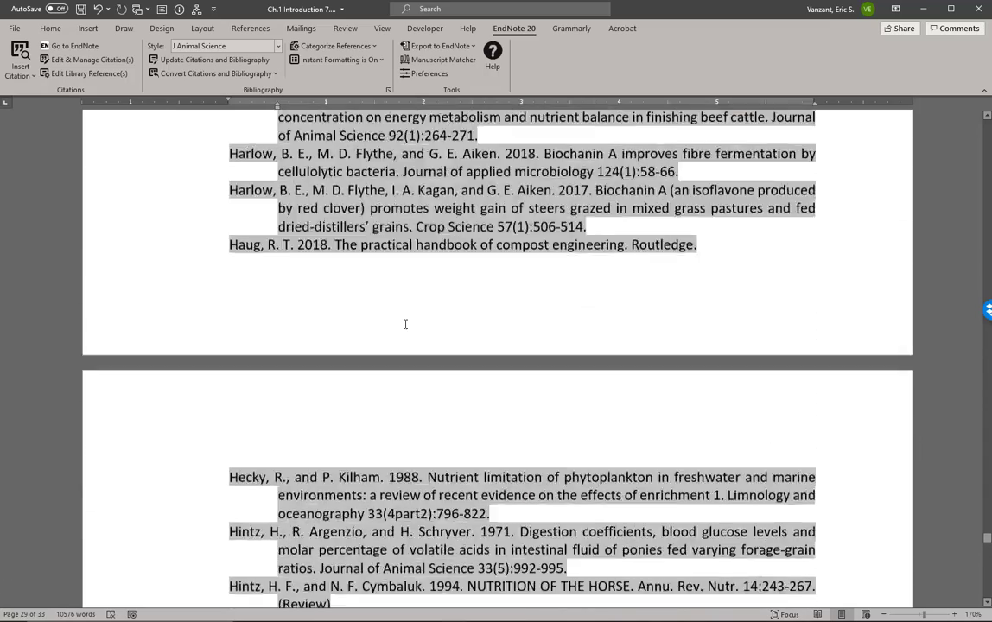
scroll(405, 326, up, 3)
scroll(404, 324, up, 4)
scroll(404, 324, up, 4)
scroll(403, 324, up, 2)
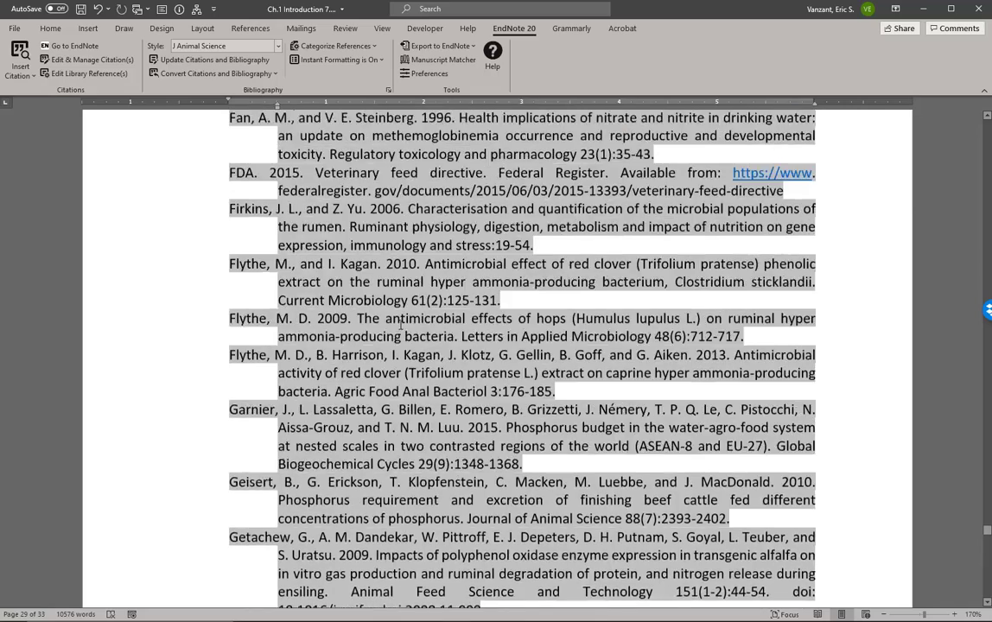
scroll(402, 325, up, 2)
scroll(401, 325, up, 6)
scroll(400, 325, up, 4)
scroll(398, 324, up, 2)
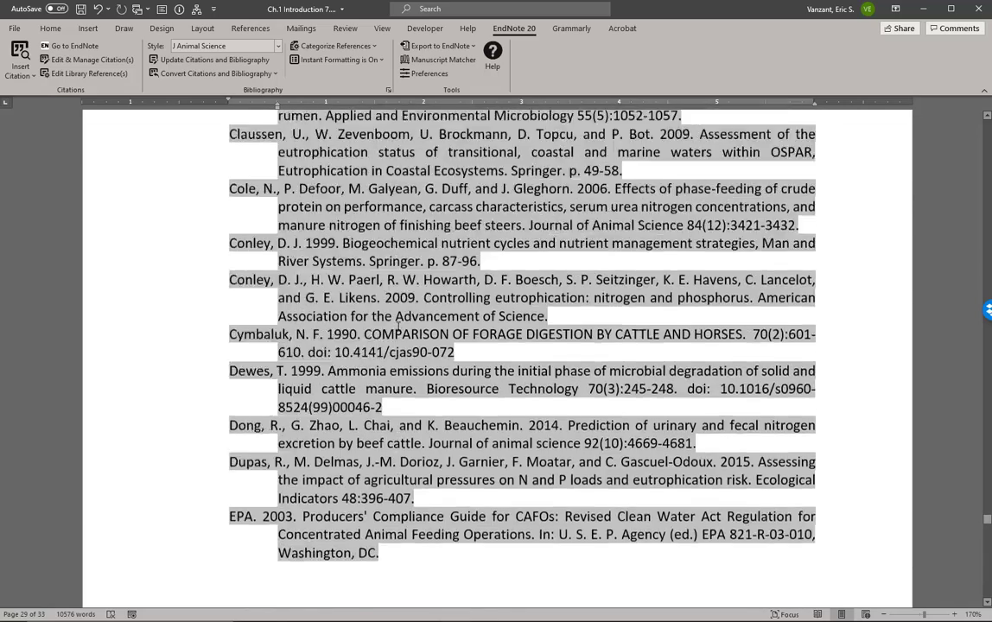
scroll(396, 331, up, 2)
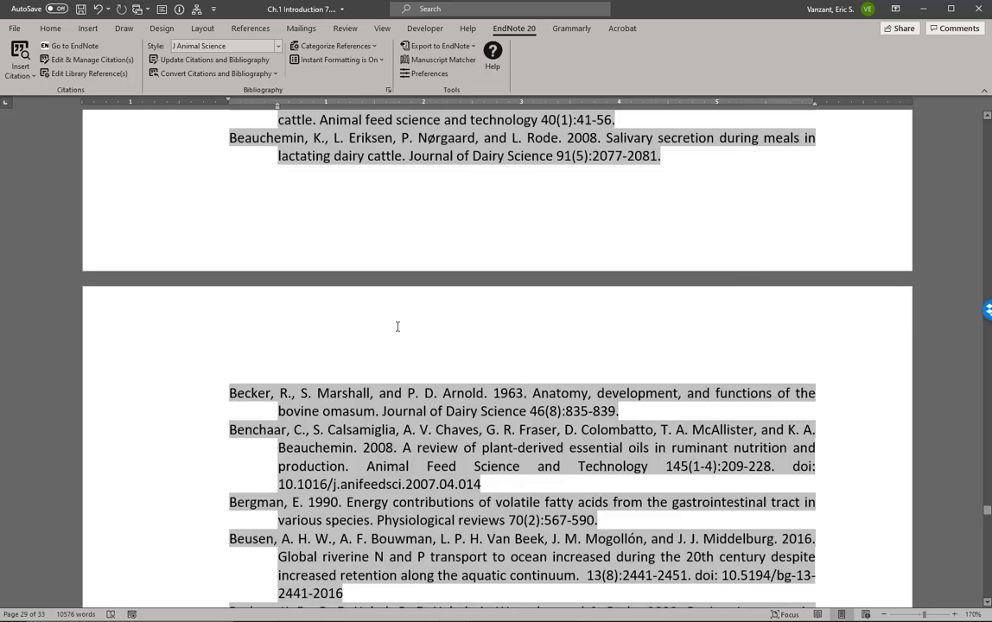
scroll(397, 326, up, 5)
scroll(311, 276, up, 3)
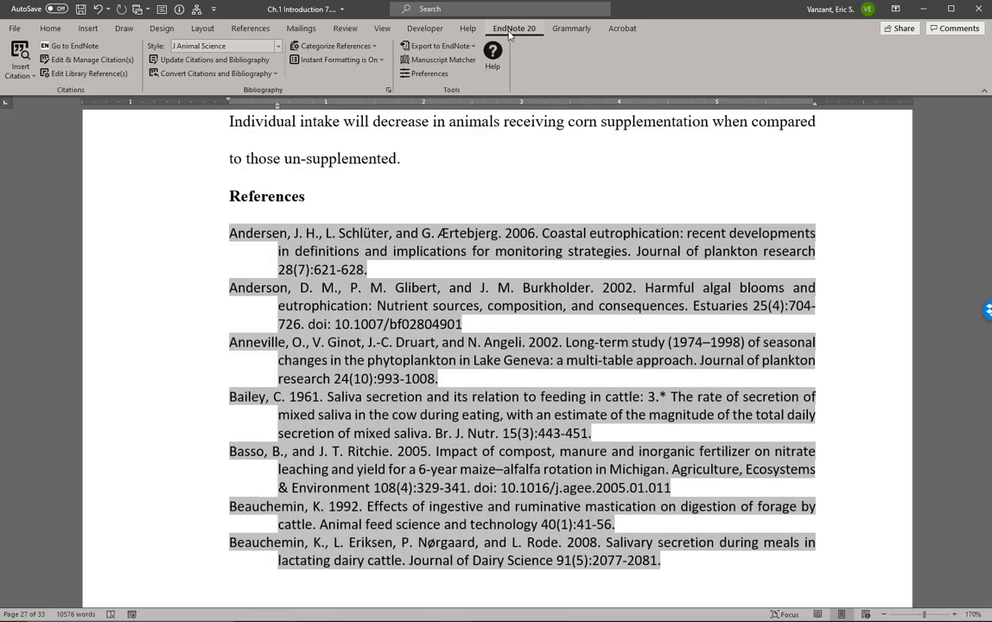
Set the EndNote bibliography layout to Times New Roman, size 12, Single space after entries.
click(388, 89)
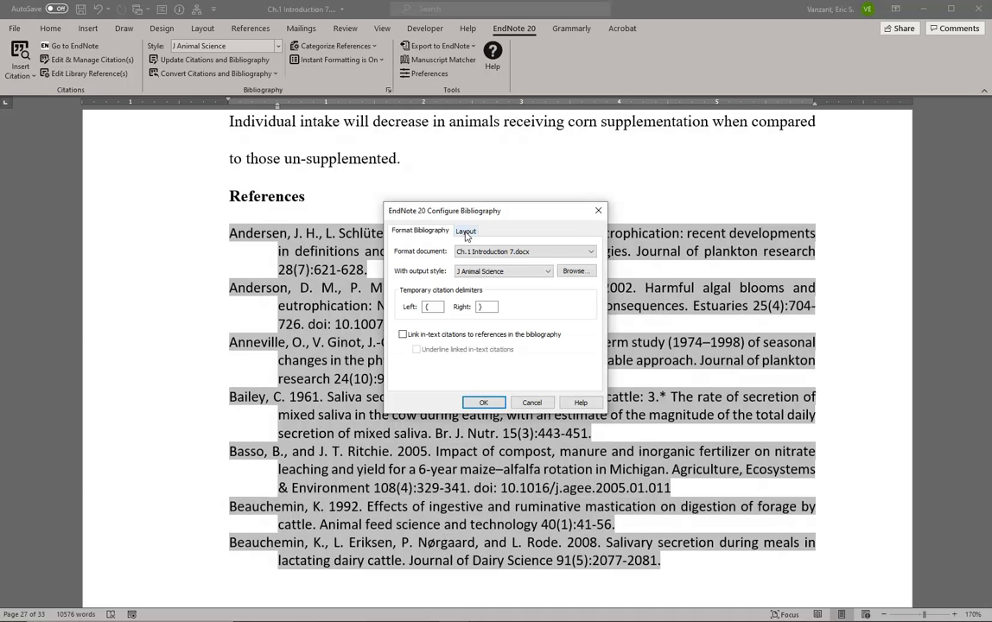
click(466, 232)
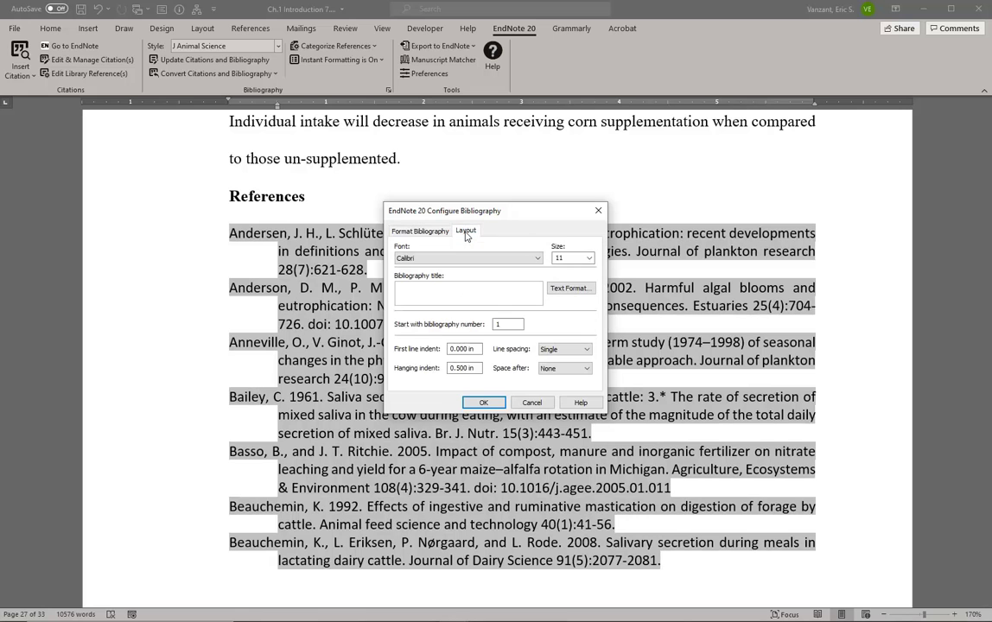
click(416, 261)
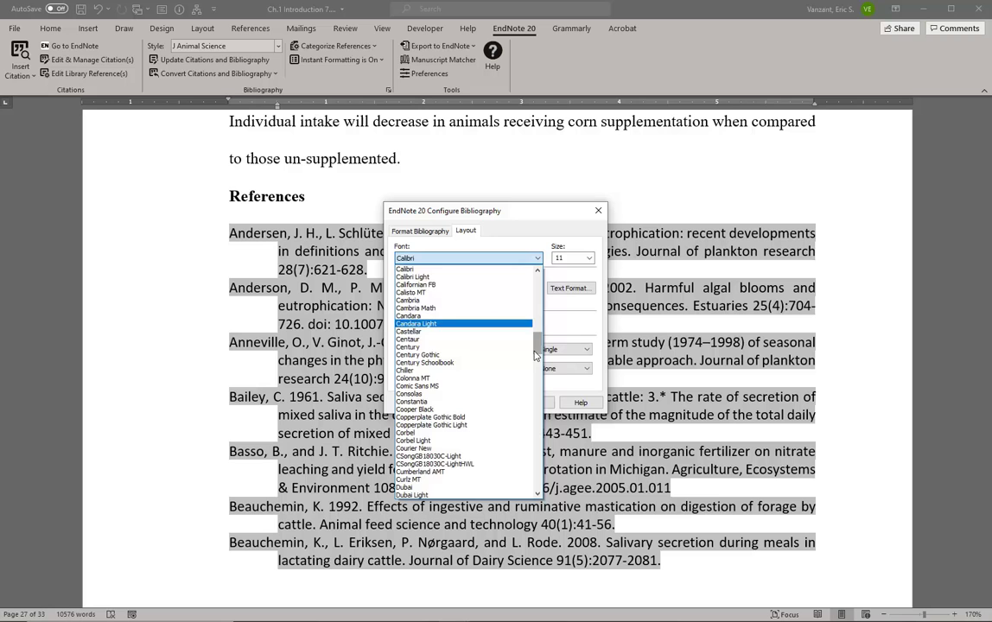
drag(537, 343, 531, 475)
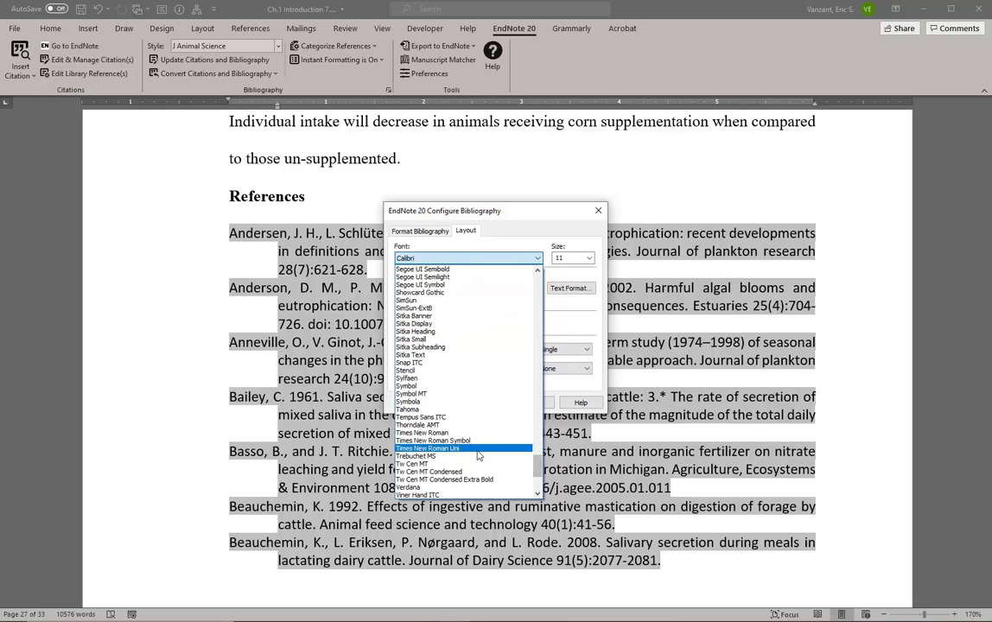
click(443, 433)
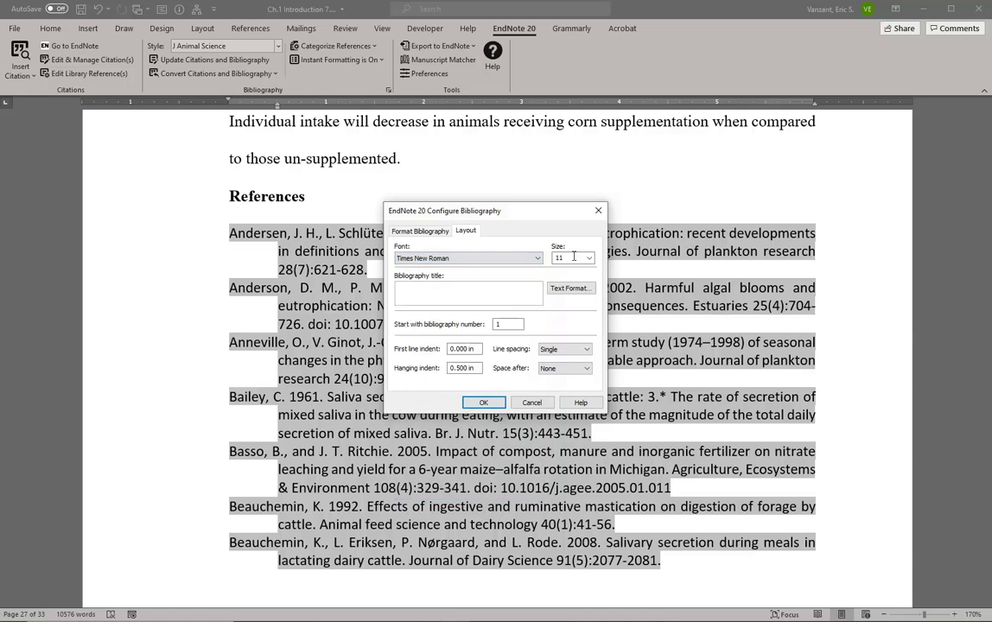
click(591, 259)
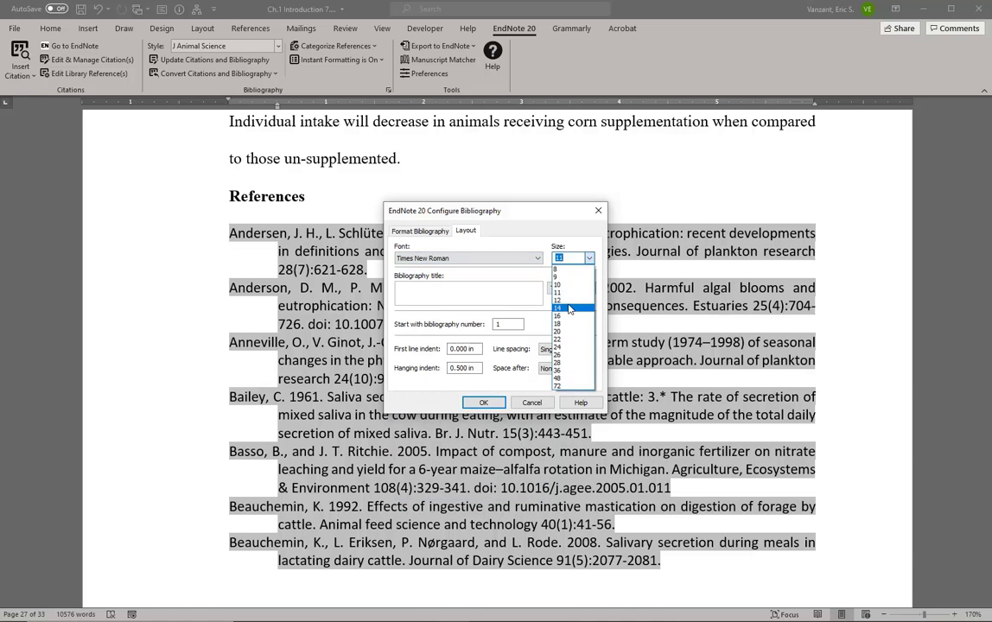
click(568, 301)
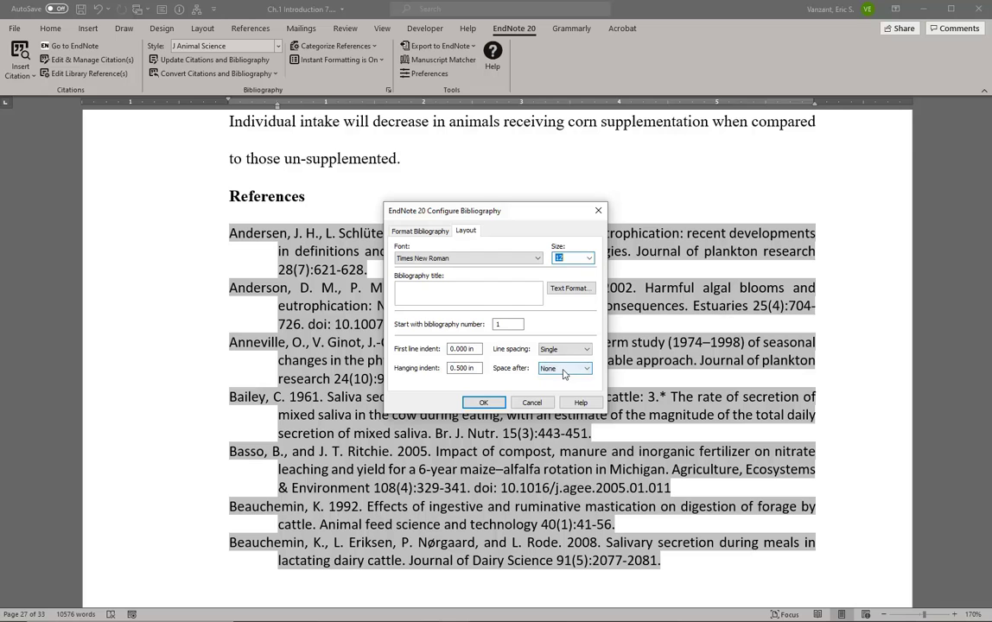
click(564, 370)
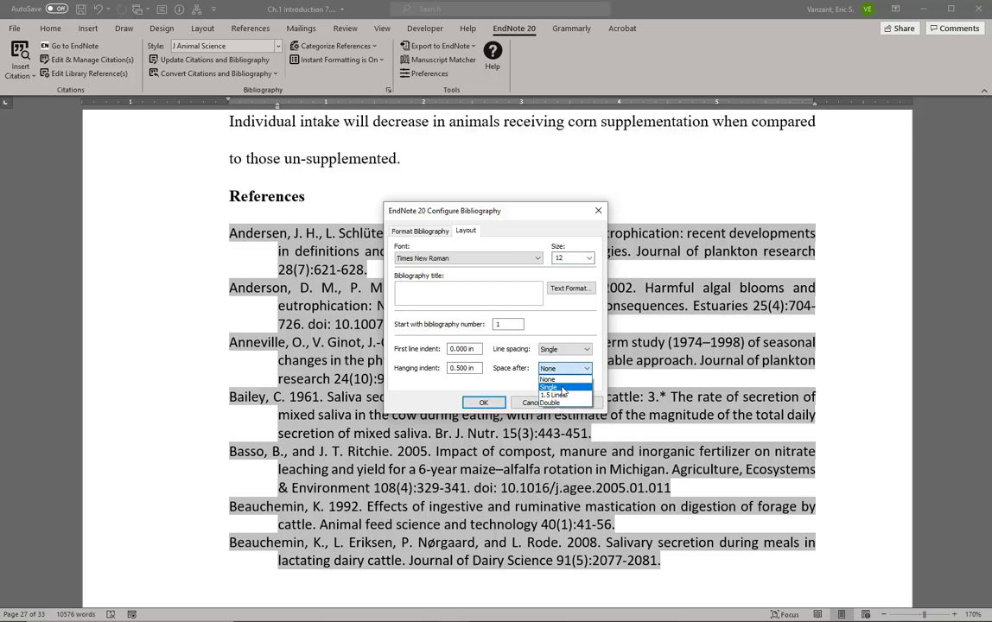
click(562, 388)
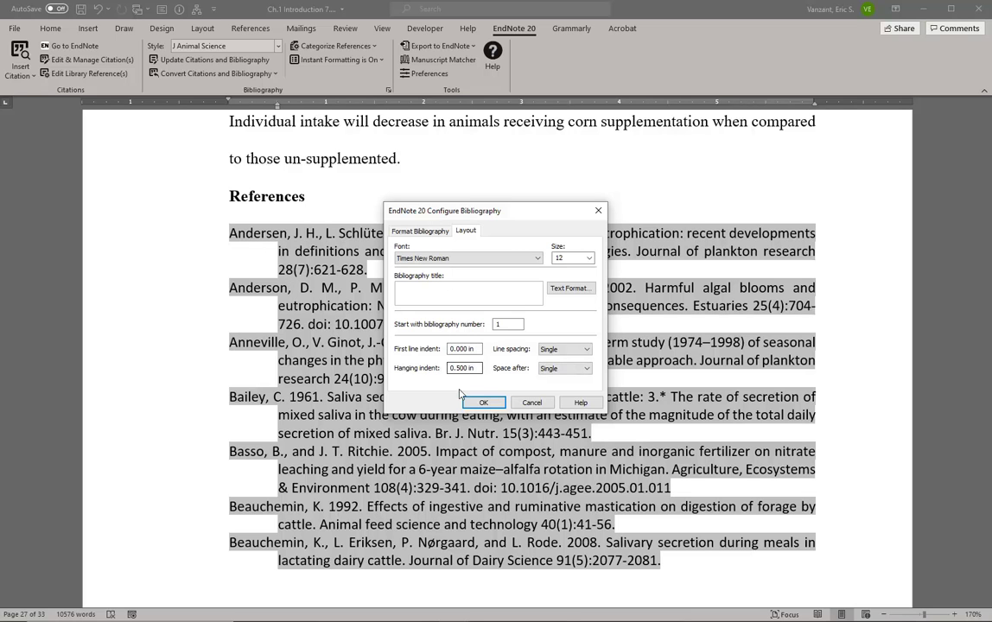
click(497, 407)
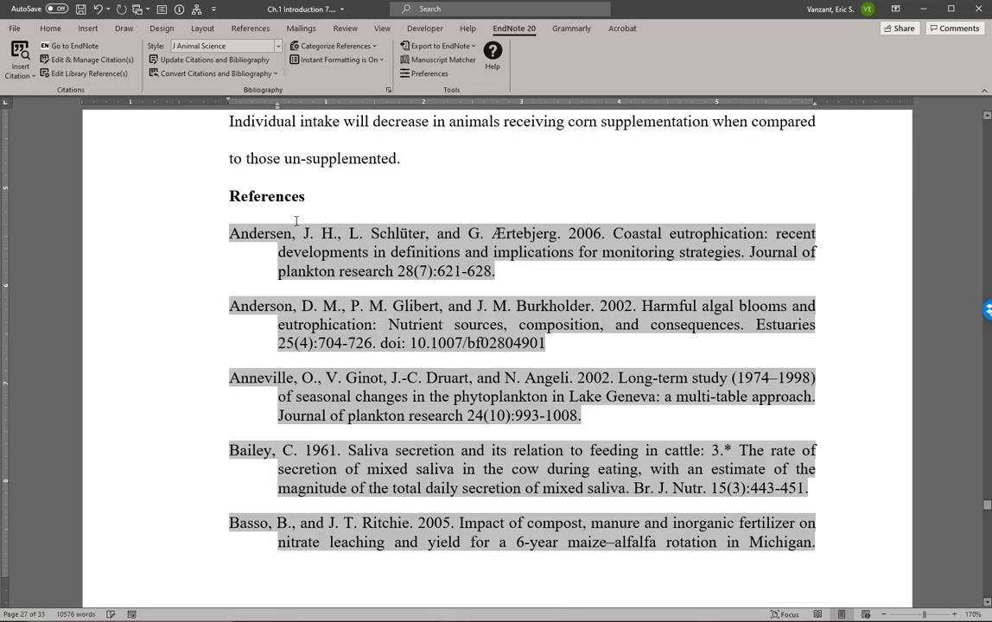
scroll(489, 375, down, 1)
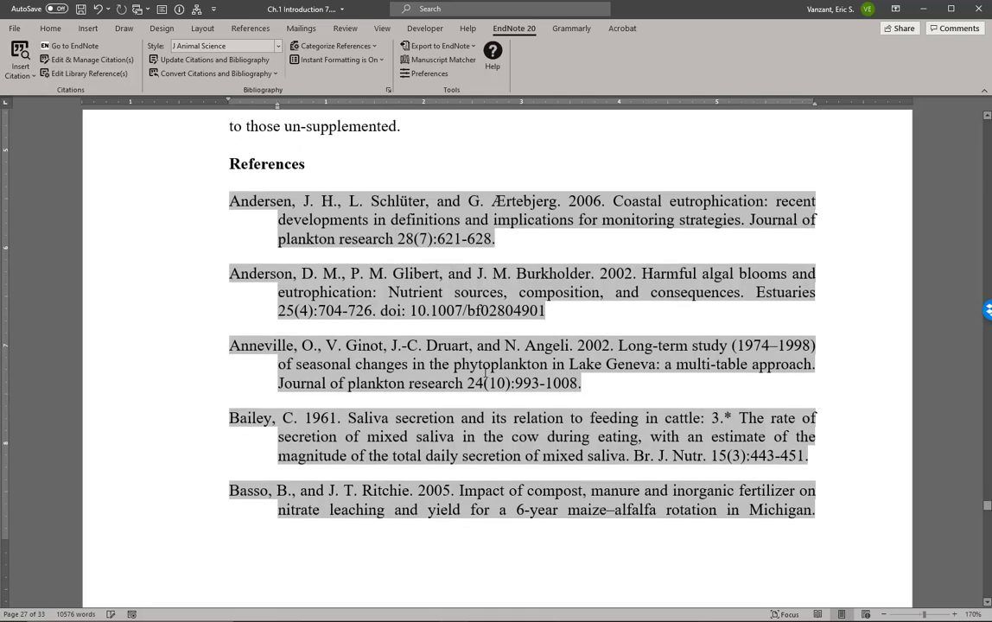
scroll(475, 368, down, 1)
scroll(472, 364, down, 1)
scroll(472, 364, down, 1)
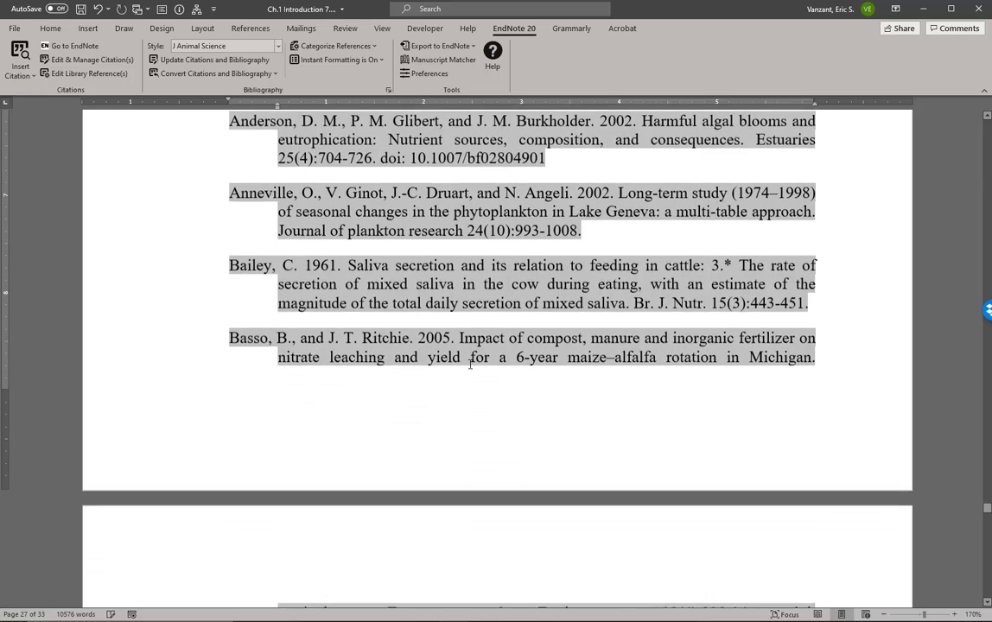
scroll(469, 361, down, 1)
scroll(469, 366, down, 2)
scroll(389, 389, down, 1)
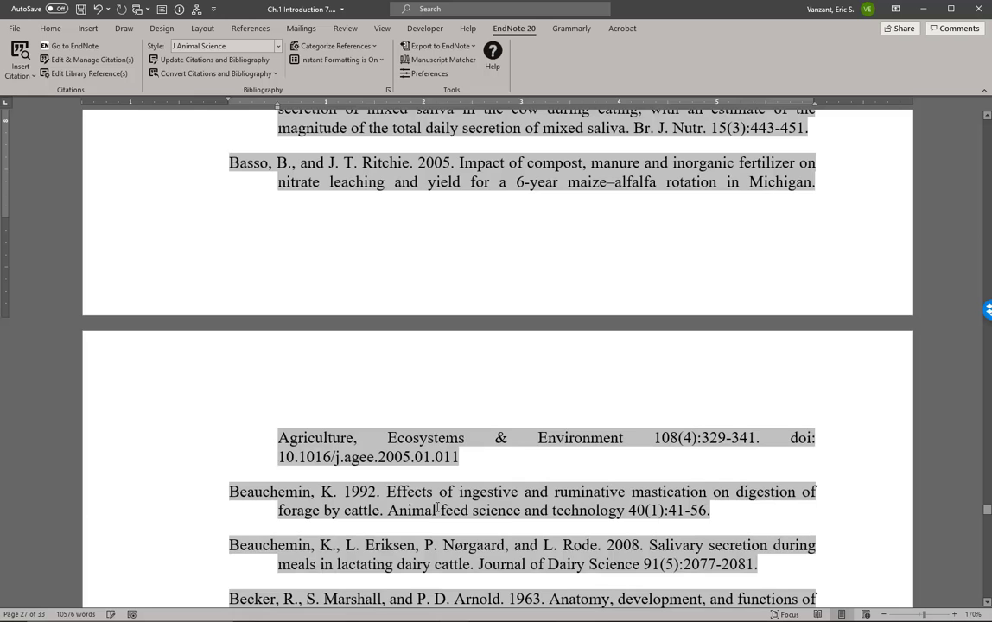
scroll(393, 453, down, 1)
scroll(415, 467, down, 2)
scroll(427, 478, up, 1)
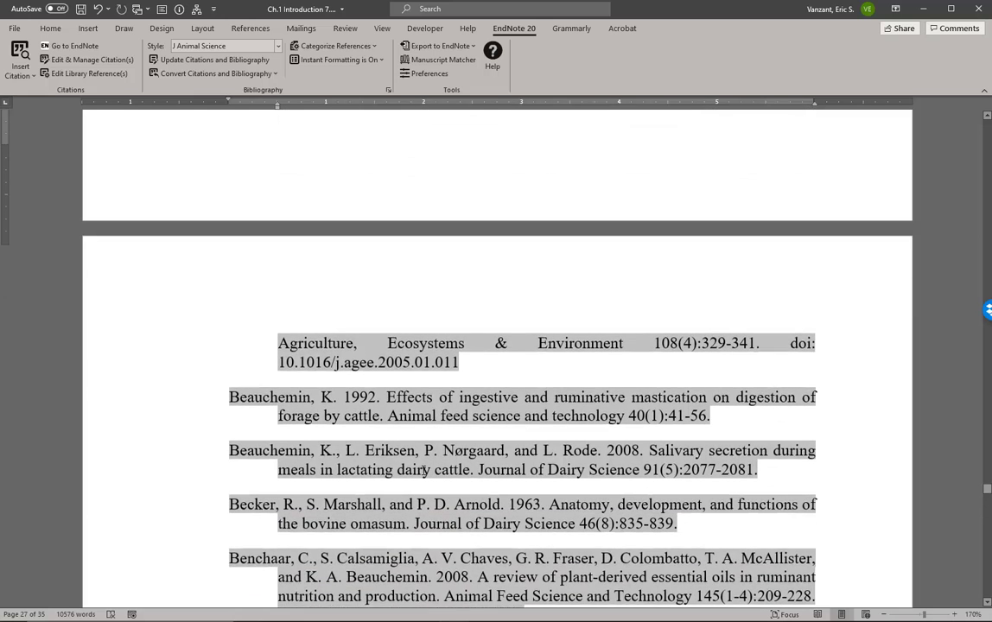
scroll(426, 471, up, 1)
scroll(421, 462, up, 3)
scroll(421, 449, up, 1)
scroll(416, 445, up, 2)
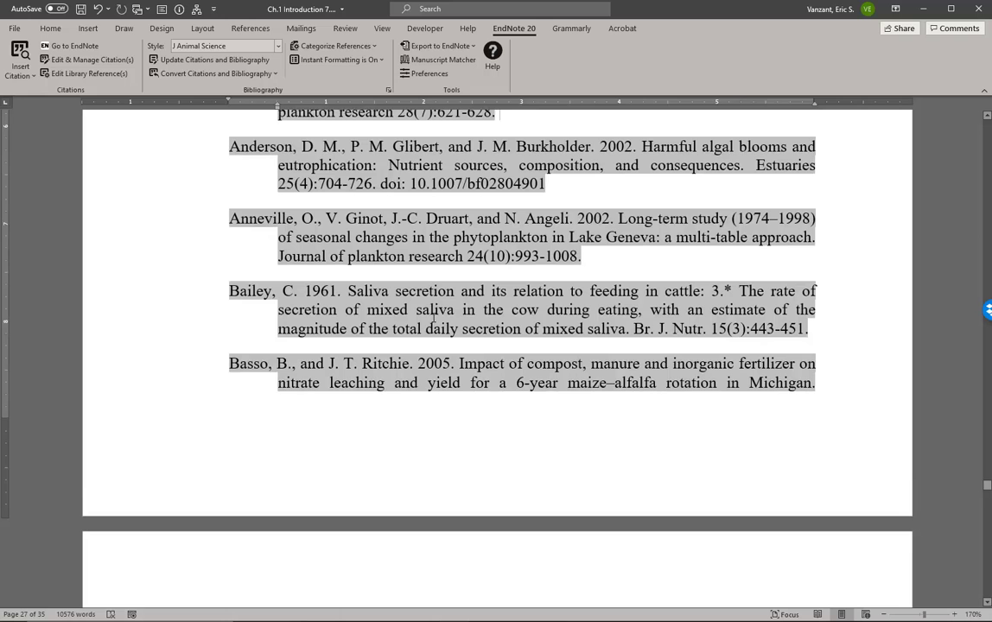
scroll(406, 286, up, 2)
scroll(393, 255, up, 1)
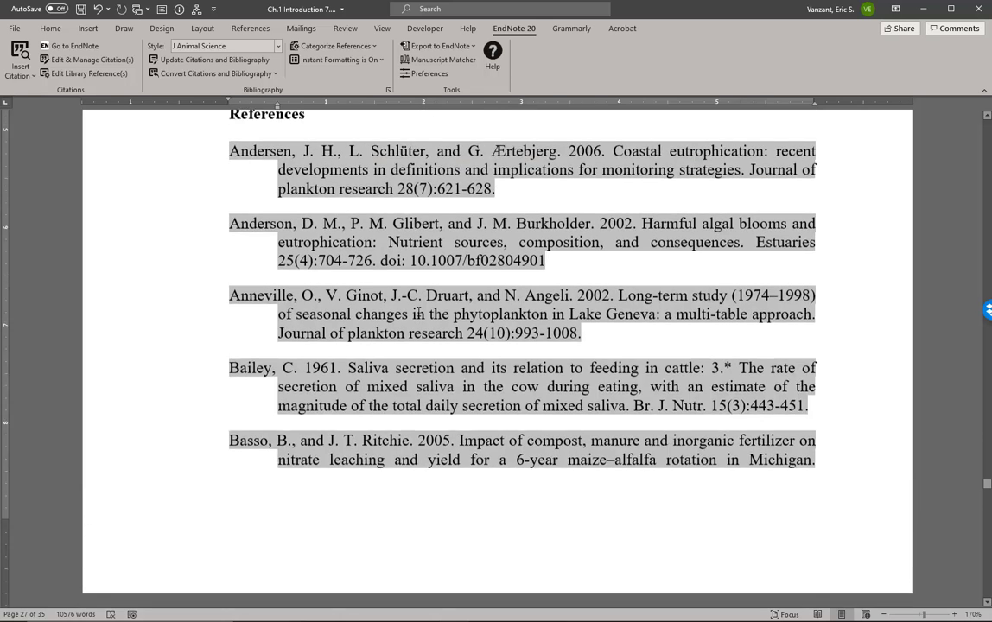
scroll(381, 224, up, 1)
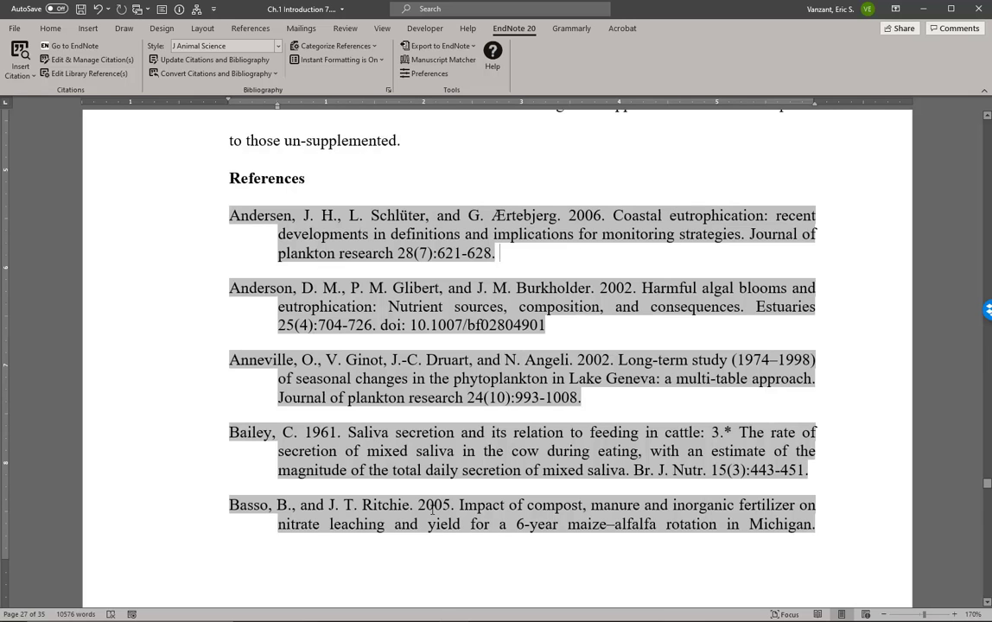
scroll(451, 447, down, 2)
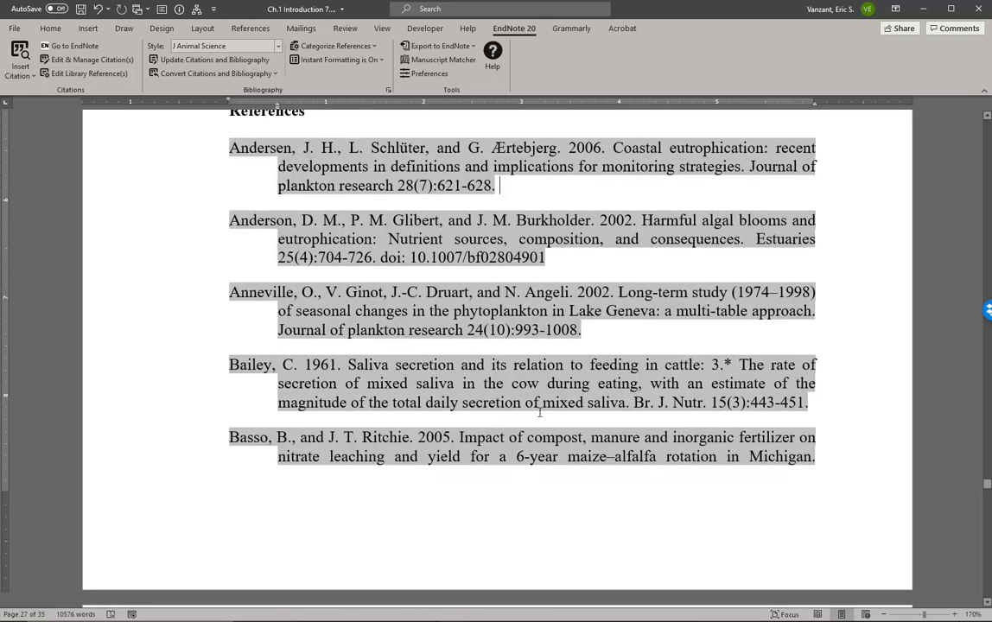
scroll(536, 408, down, 1)
scroll(540, 411, down, 3)
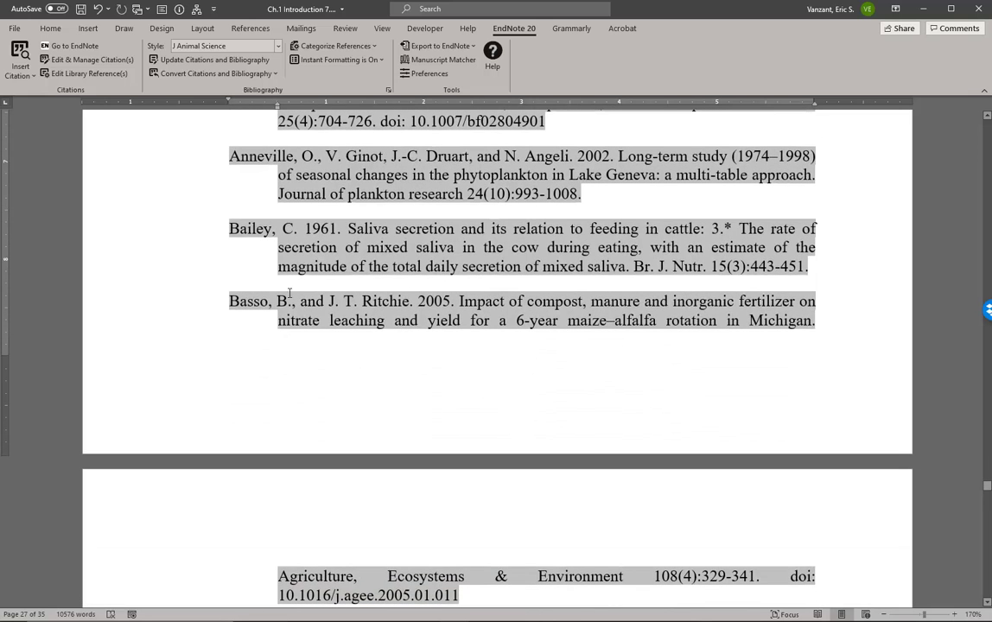
scroll(597, 350, down, 1)
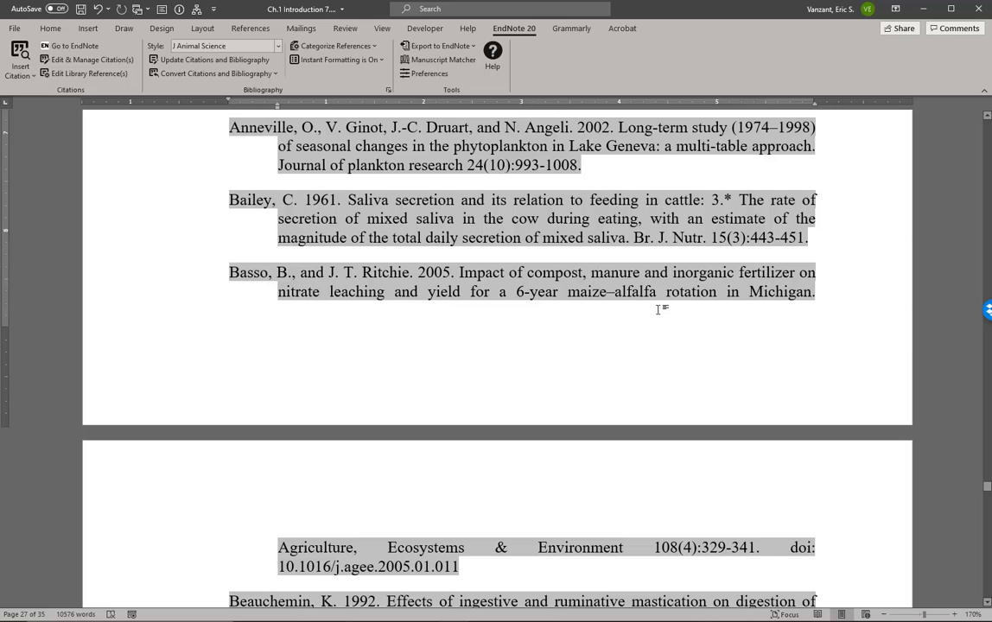
scroll(657, 310, down, 2)
scroll(399, 364, down, 1)
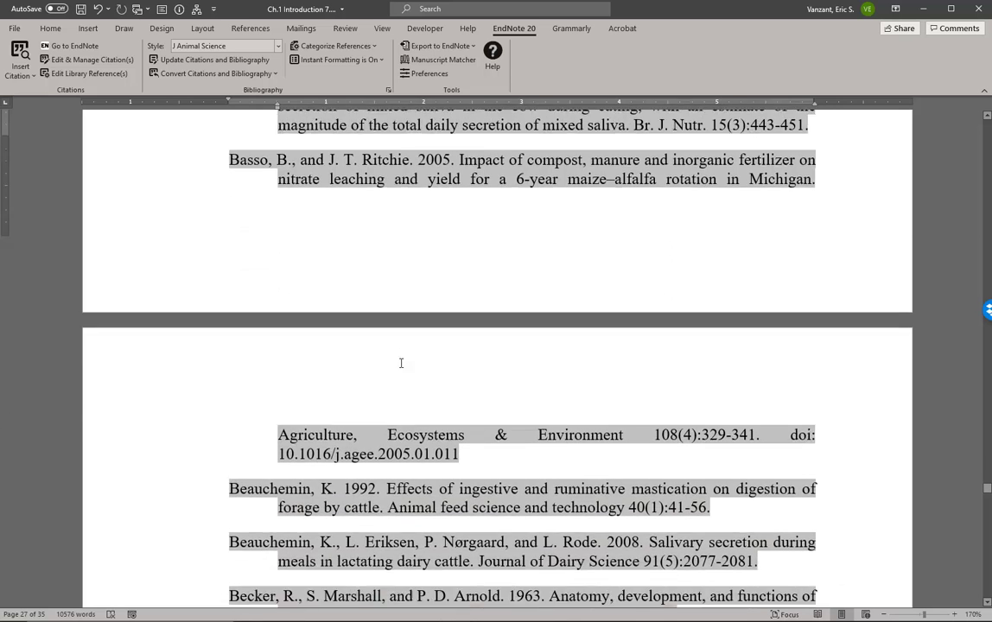
scroll(401, 363, down, 3)
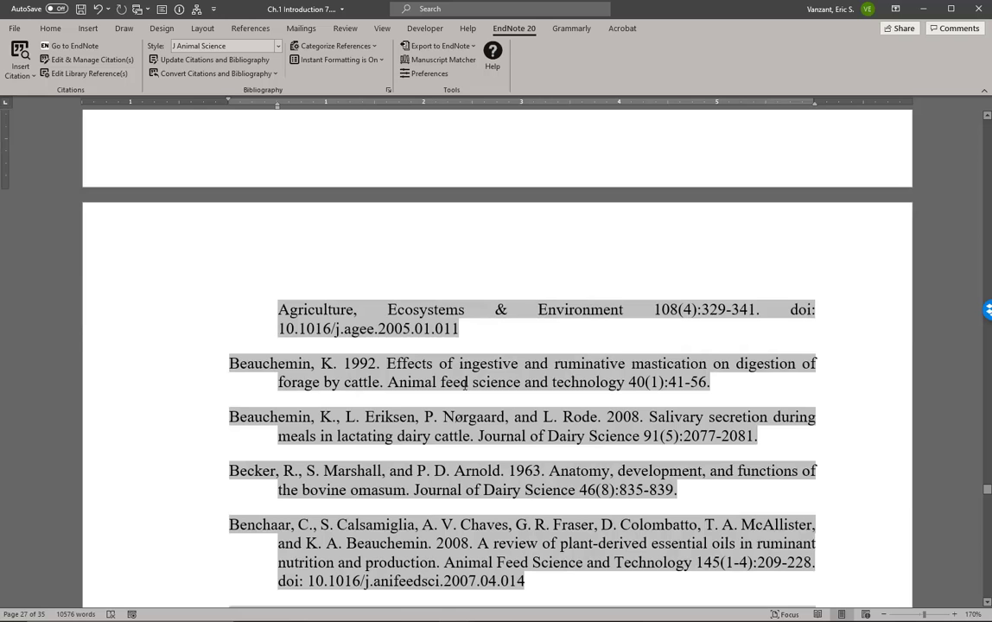
scroll(464, 384, down, 2)
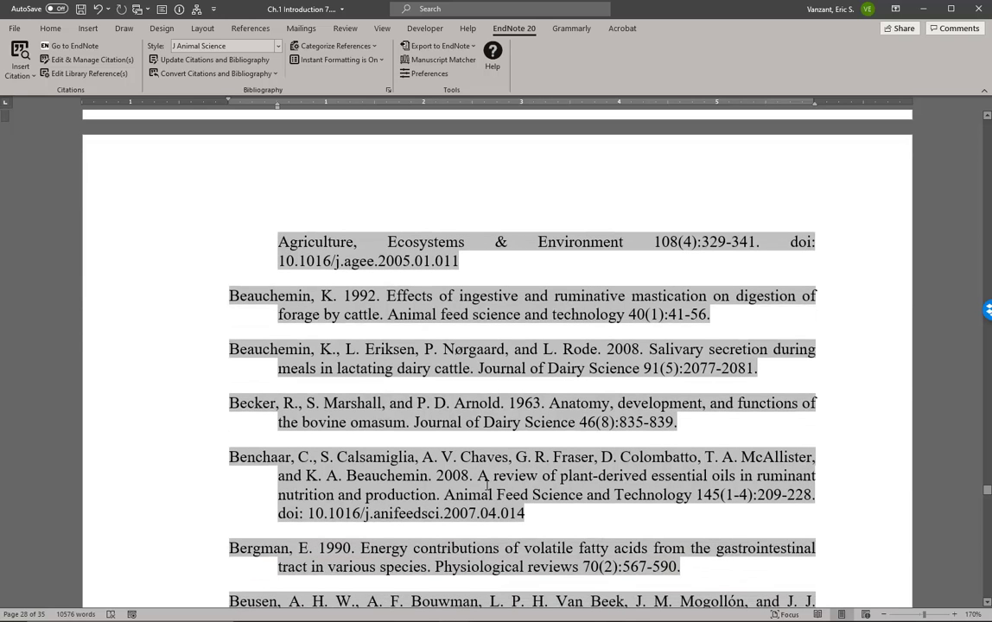
scroll(471, 428, down, 2)
scroll(441, 394, down, 1)
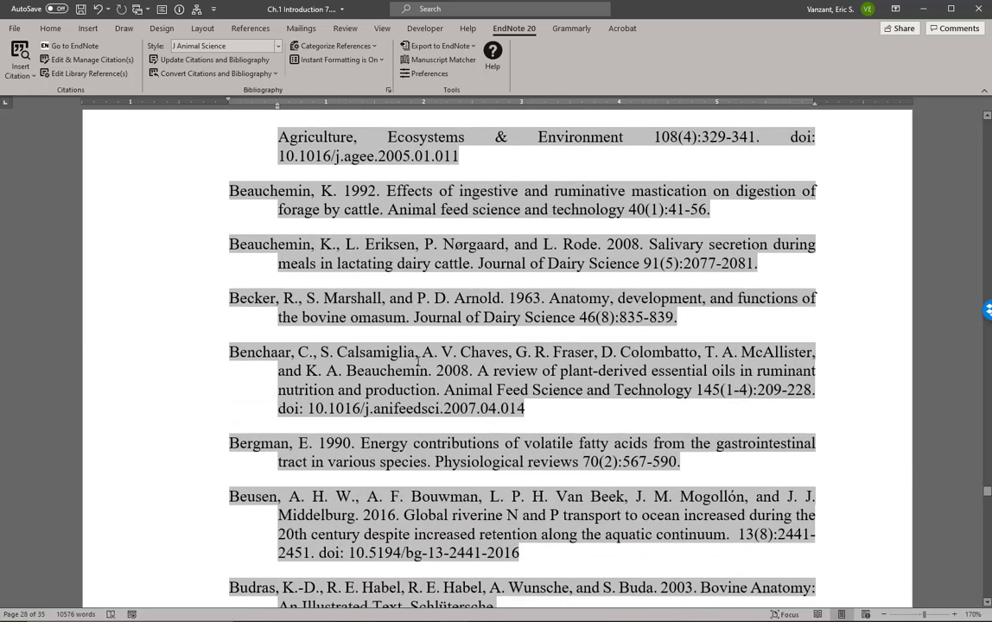
scroll(445, 392, down, 2)
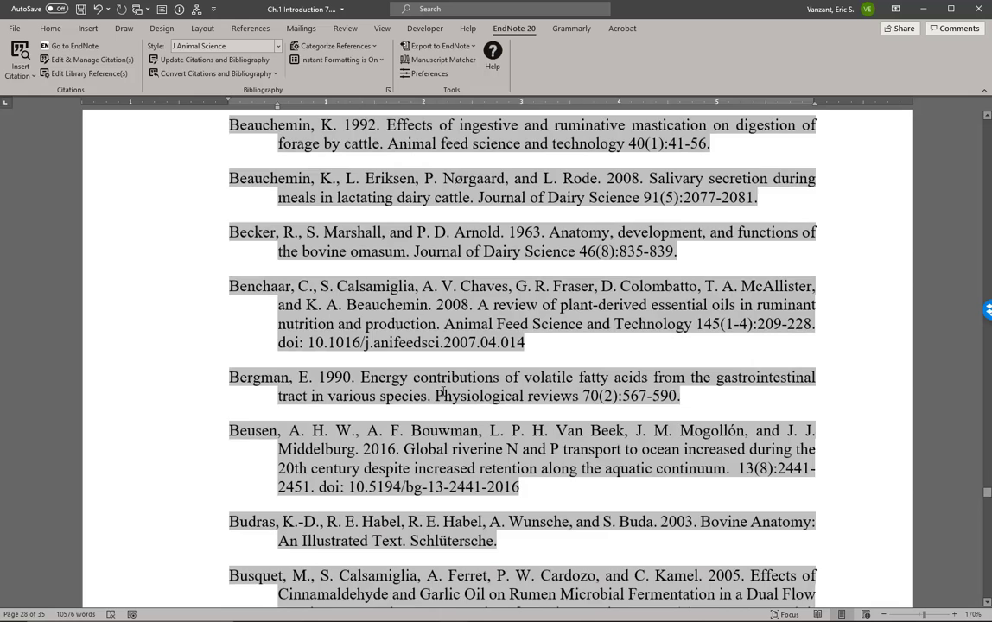
scroll(444, 389, down, 2)
scroll(443, 388, up, 2)
scroll(443, 389, up, 3)
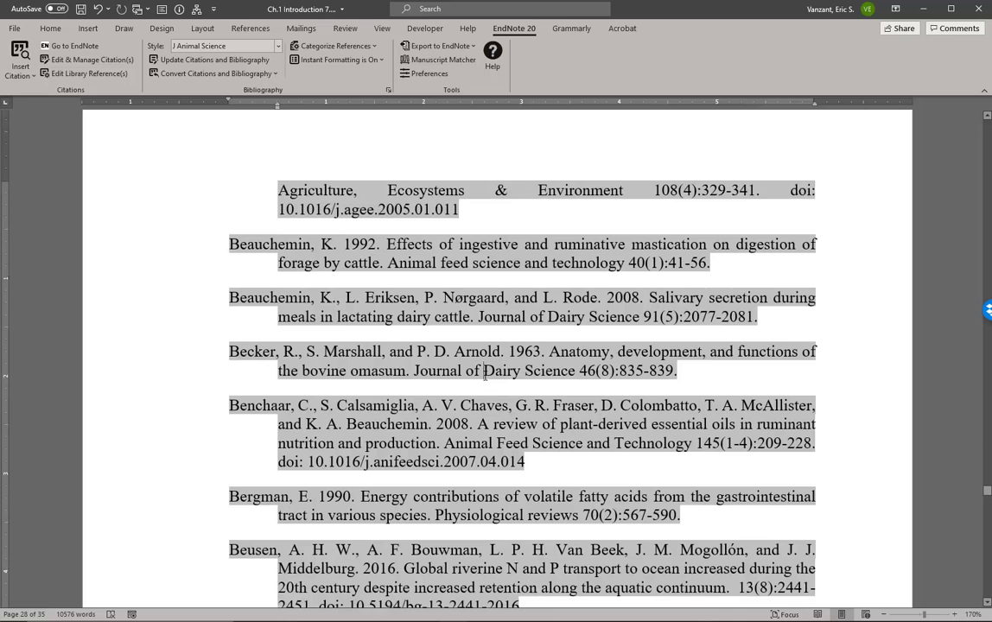
scroll(412, 403, up, 3)
scroll(412, 404, up, 2)
scroll(412, 403, up, 4)
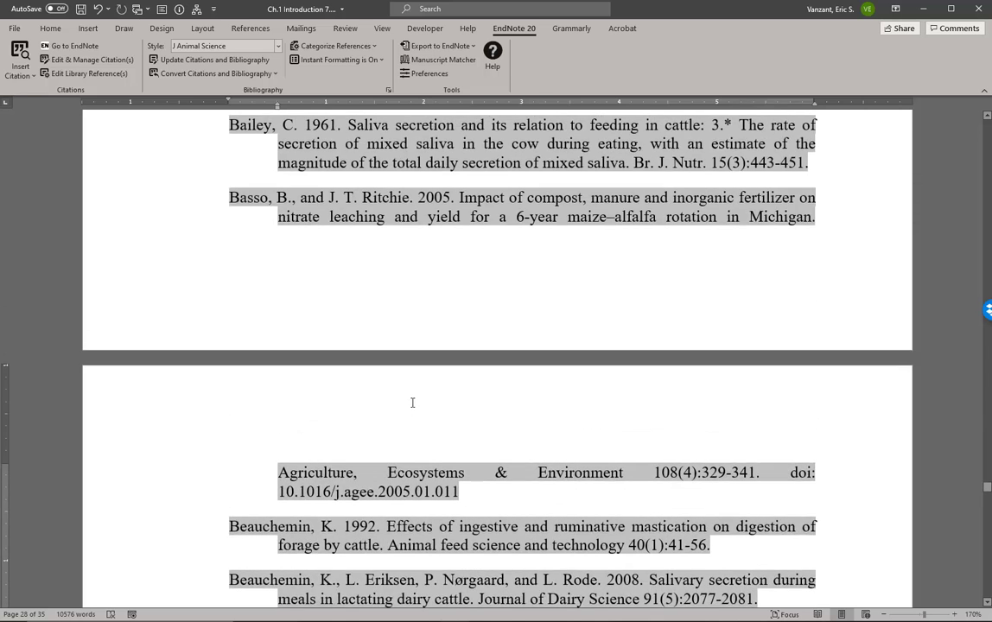
scroll(412, 402, up, 1)
scroll(413, 402, up, 1)
scroll(414, 401, up, 2)
scroll(419, 398, up, 2)
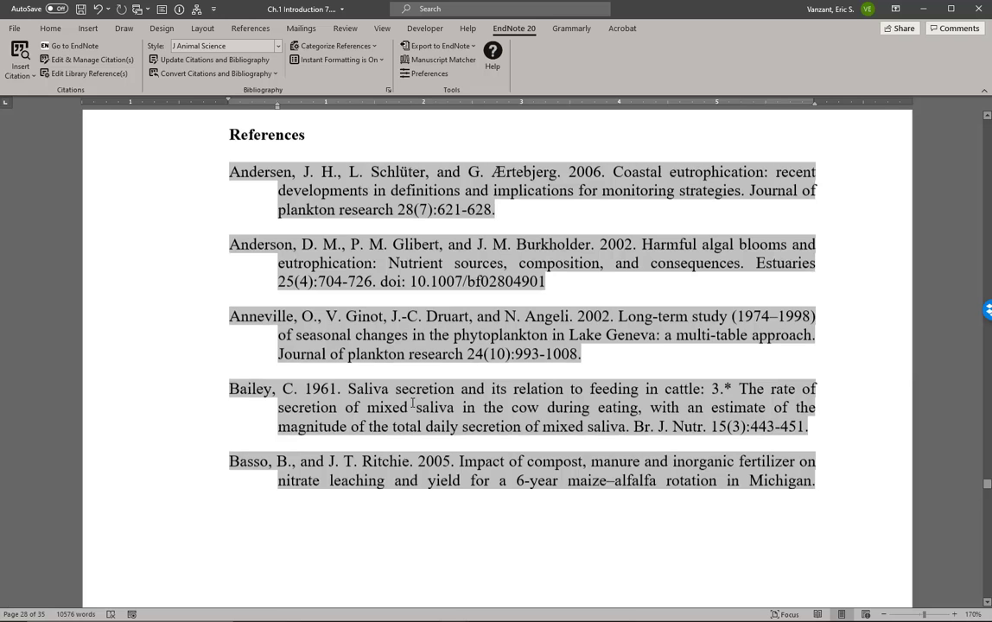
click(423, 391)
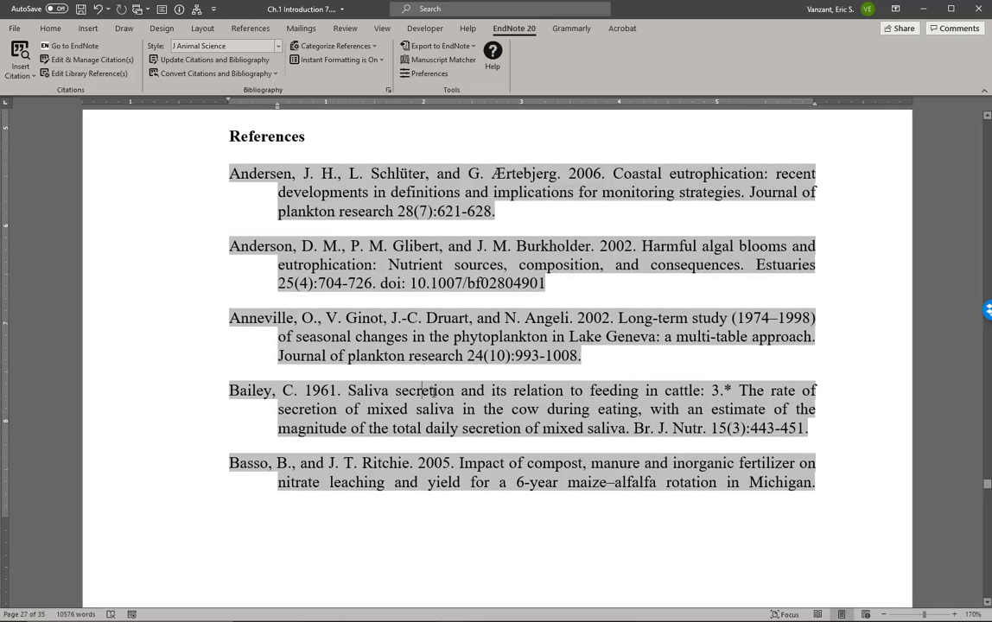
double_click(421, 391)
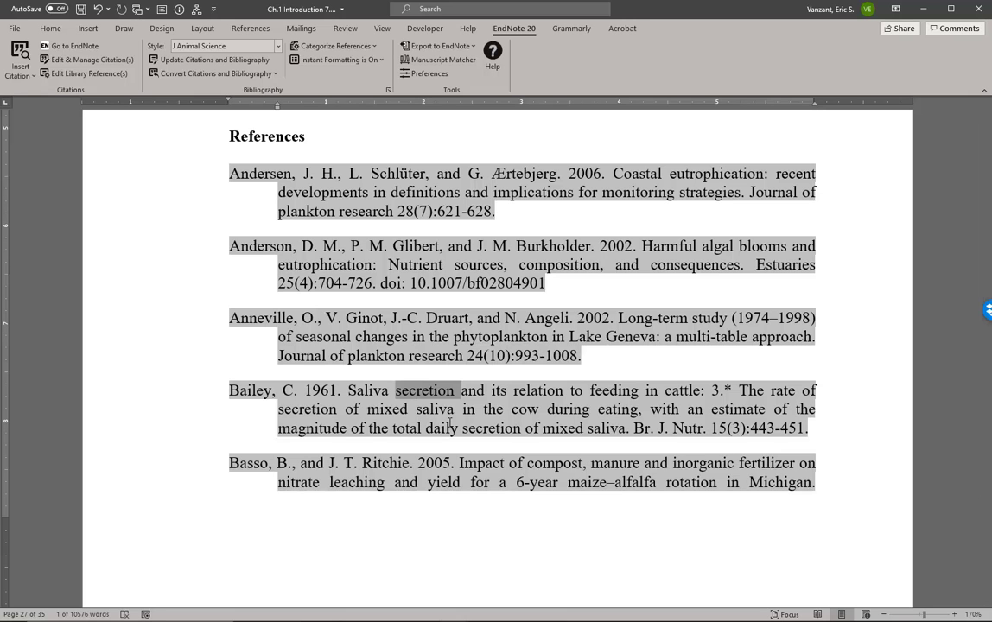
key(Delete)
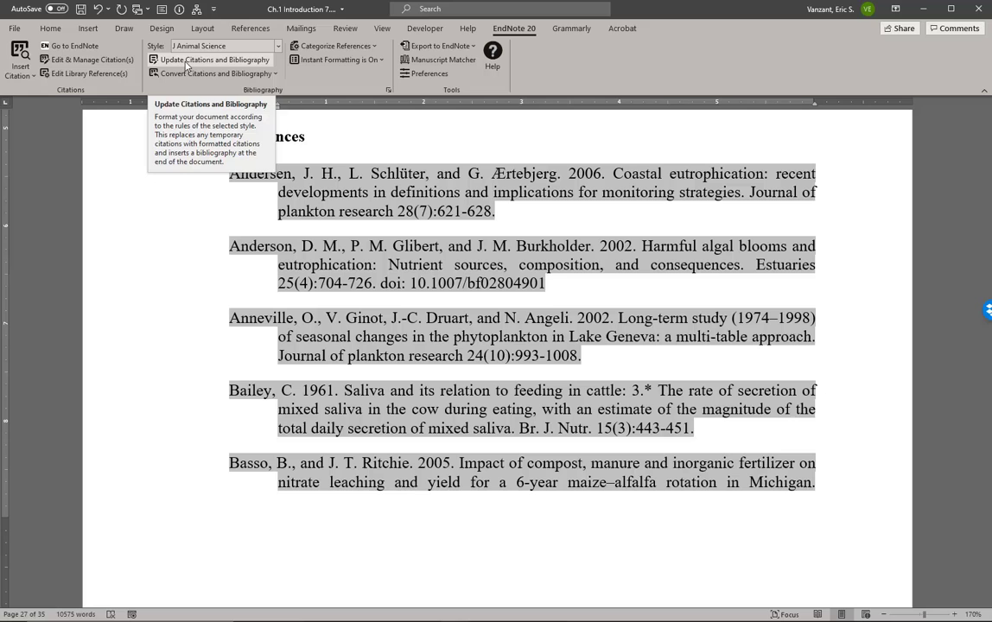
click(186, 62)
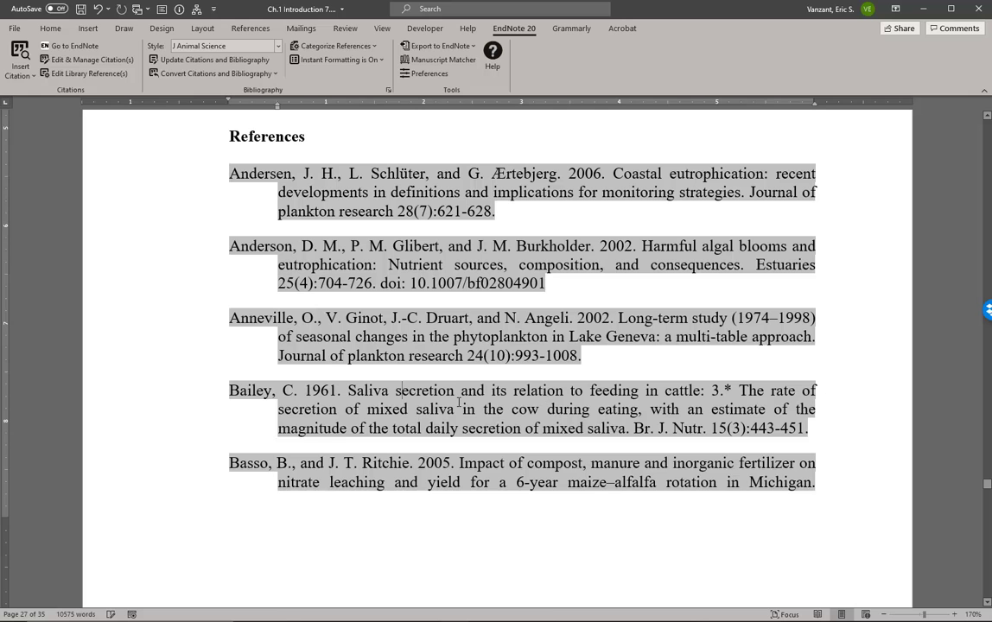
drag(454, 390, 393, 391)
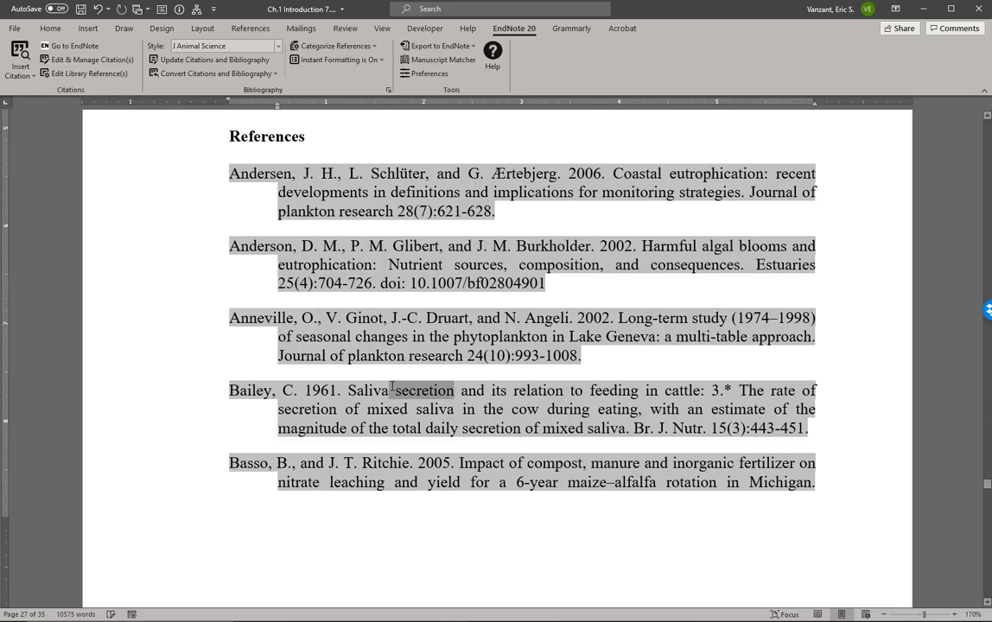
click(424, 385)
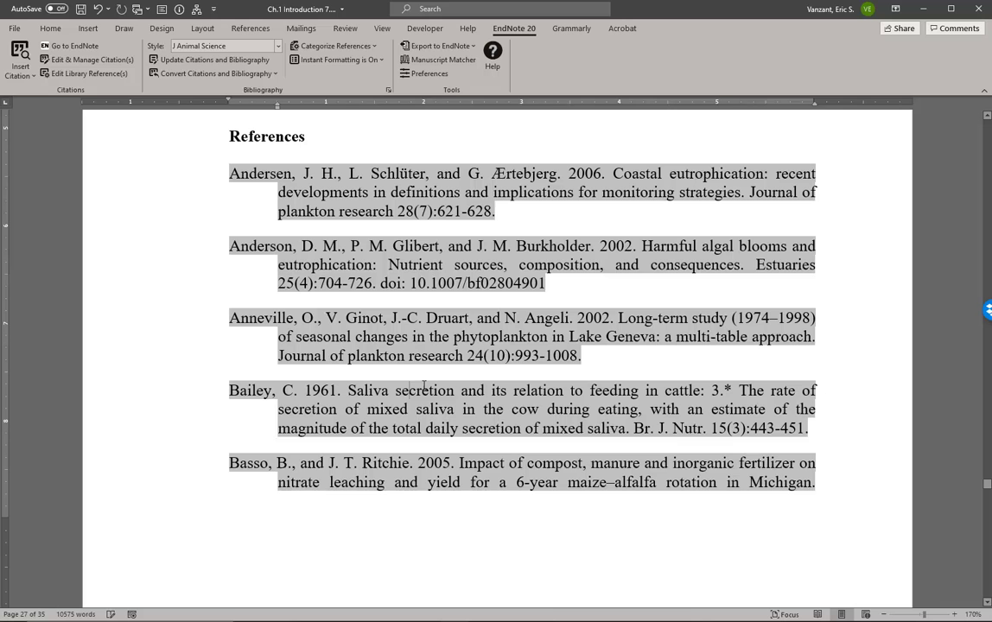
click(410, 396)
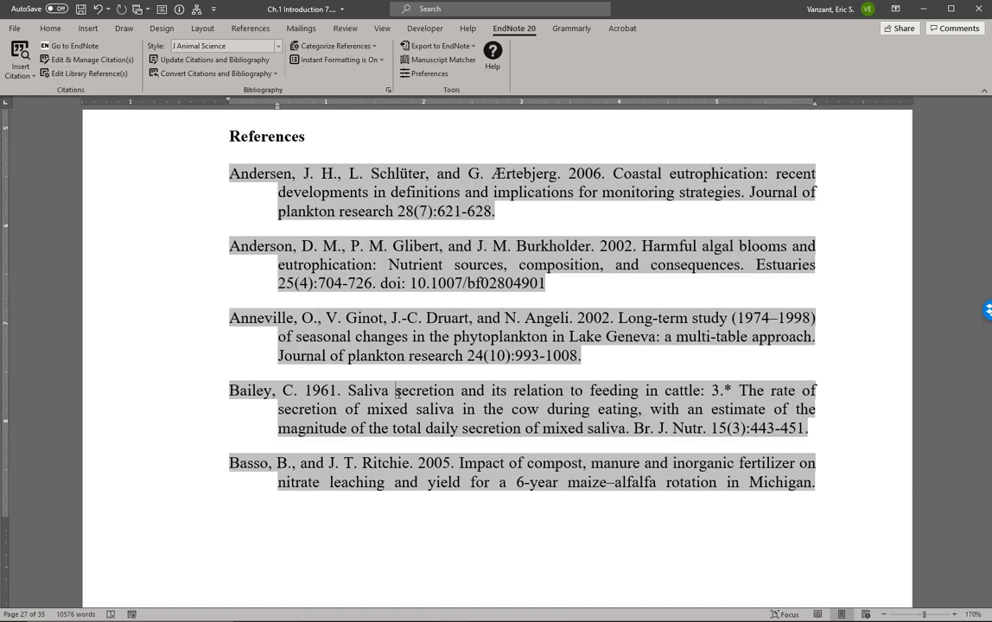
click(200, 77)
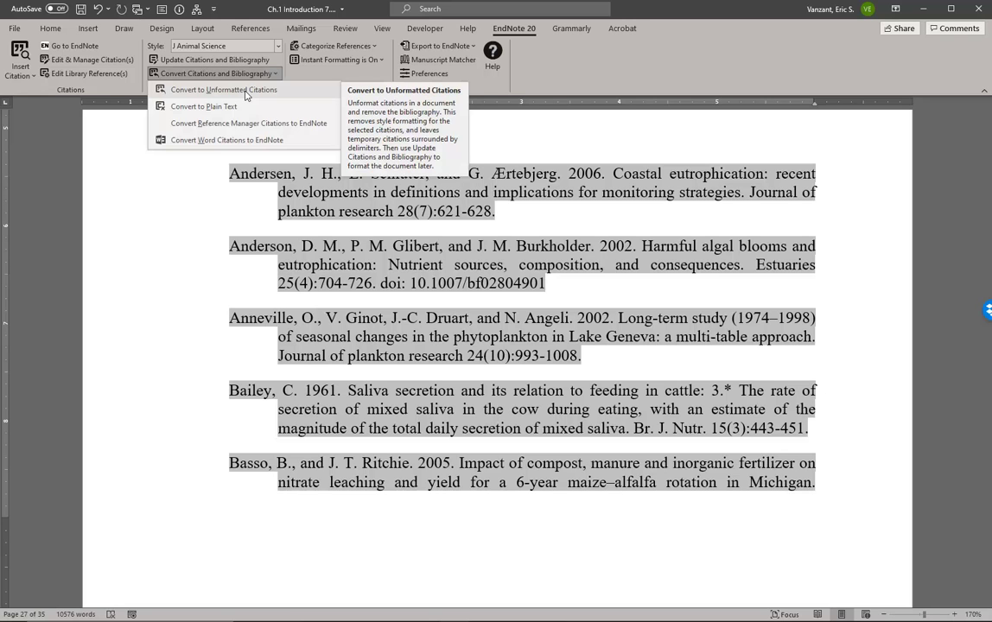
click(224, 90)
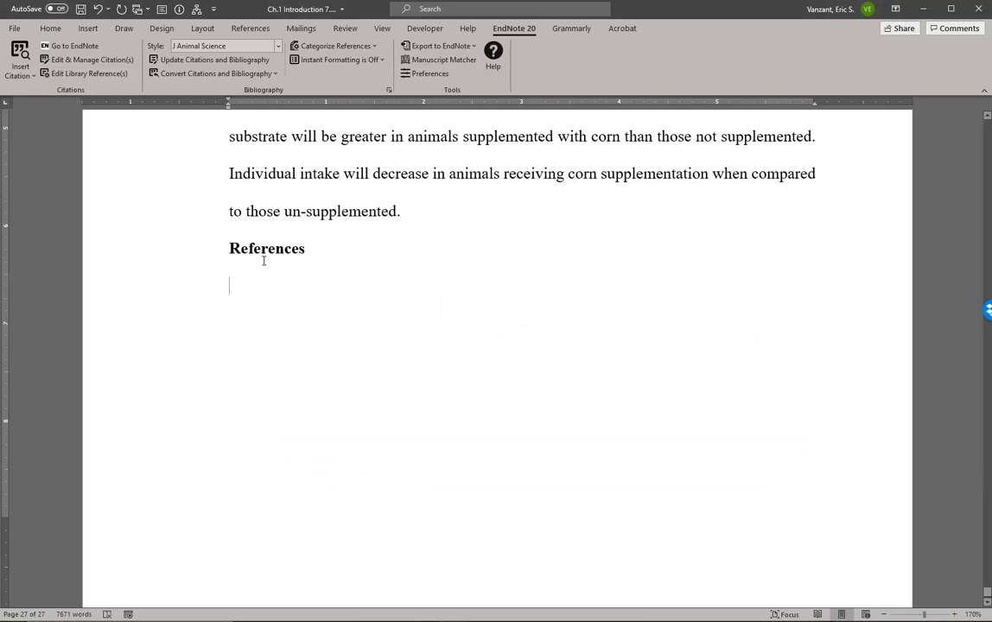
scroll(354, 290, down, 1)
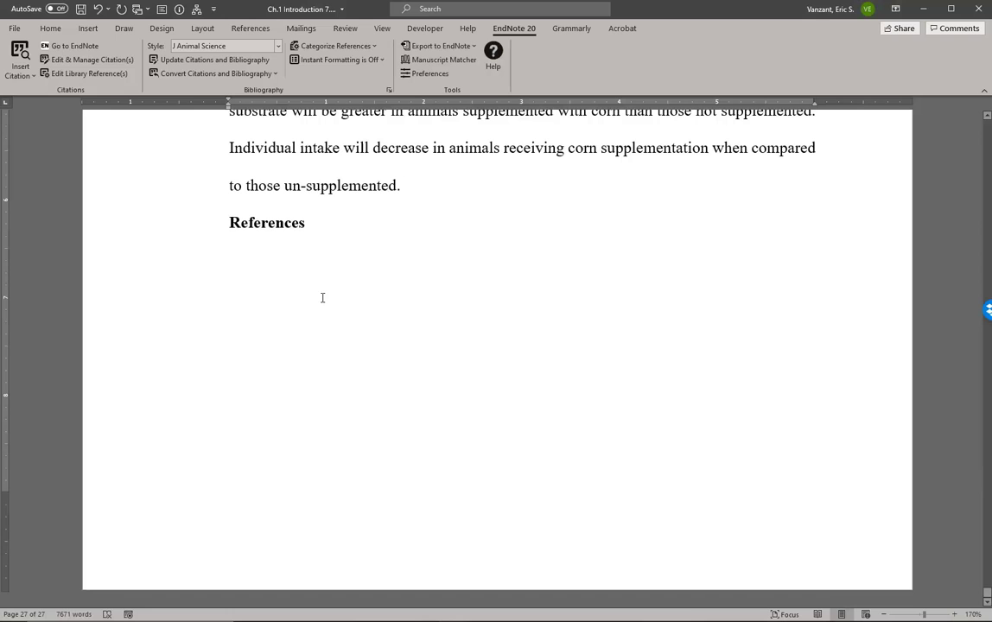
click(107, 10)
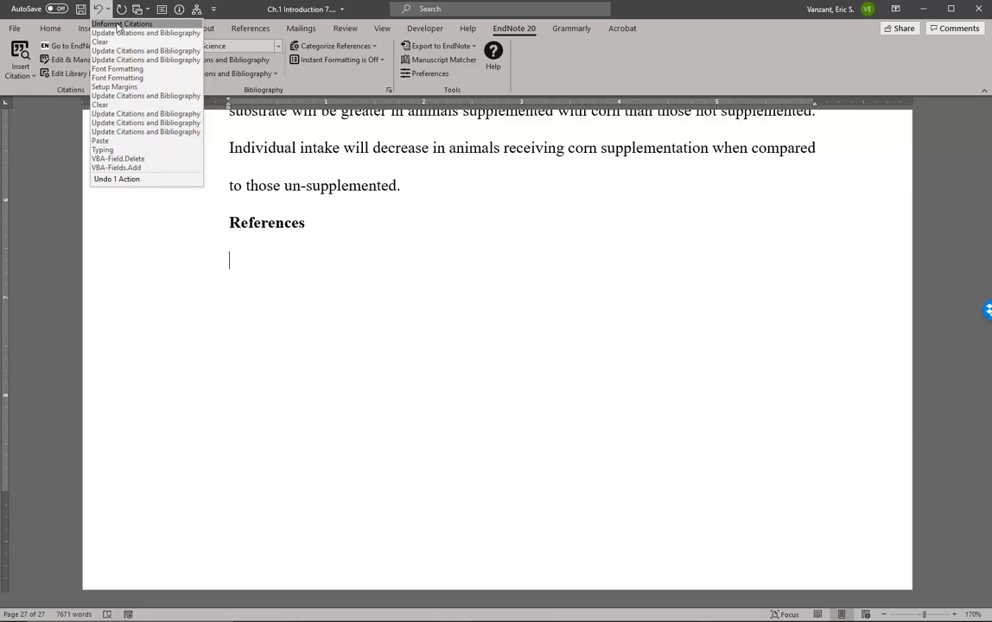
click(118, 25)
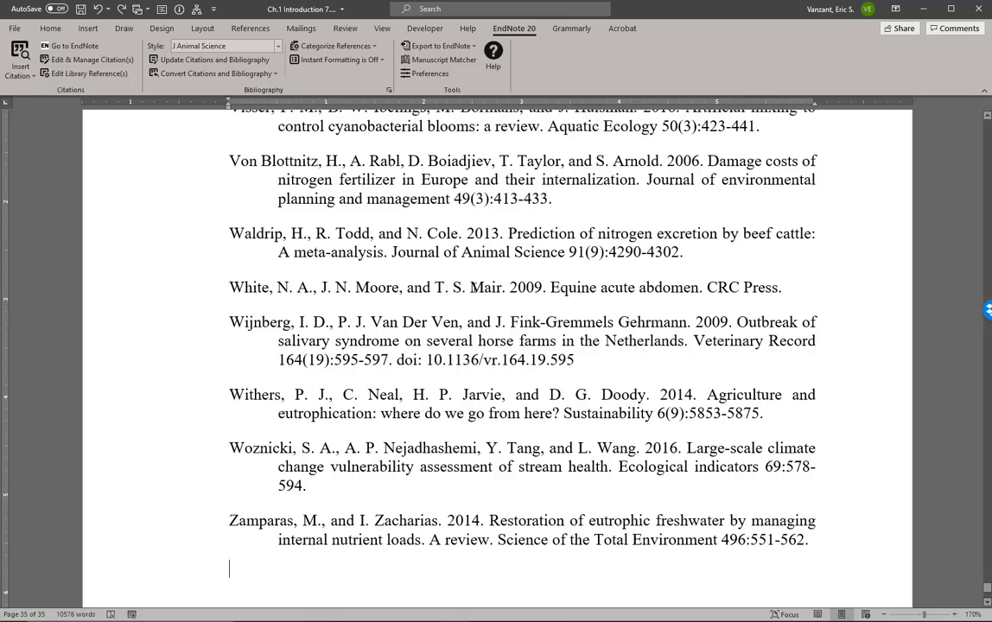
Select the reference list and convert citations and bibliography to a plain-text copy.
key(ctrl+End)
shift+click(441, 341)
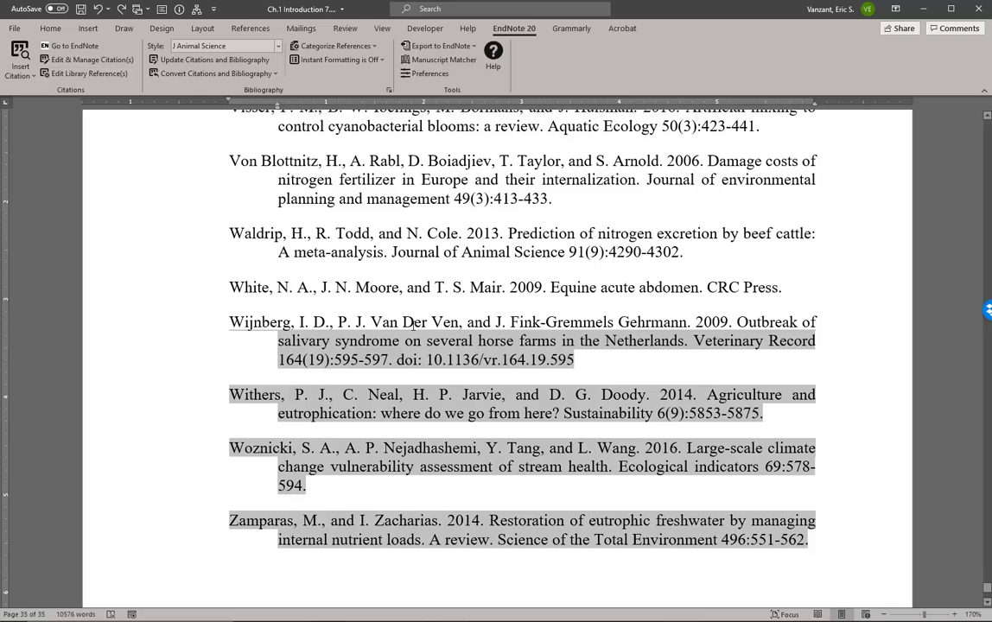
key(ctrl+shift+Up)
scroll(314, 279, up, 3)
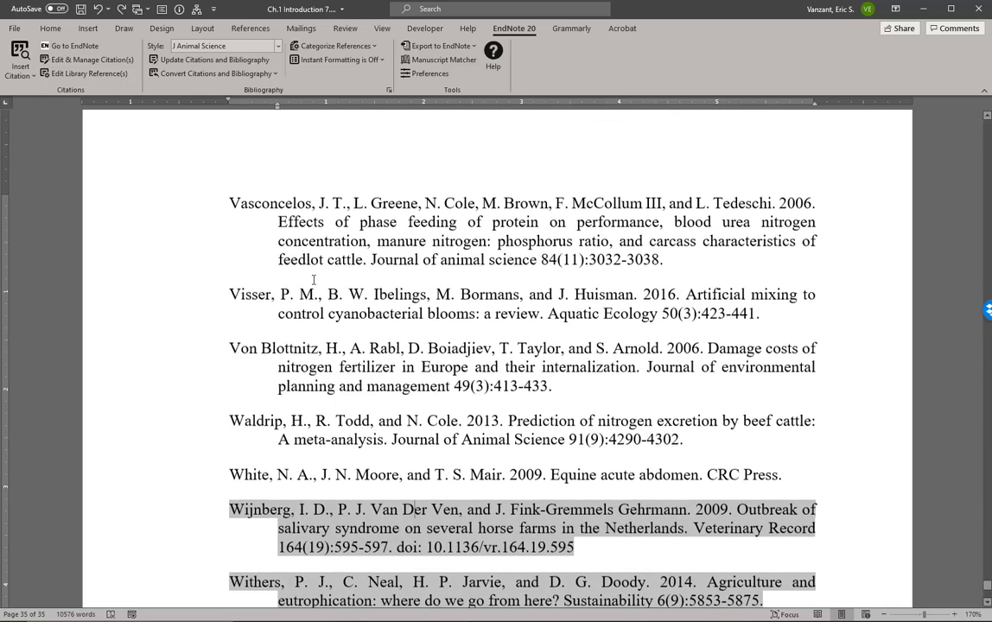
shift+click(243, 223)
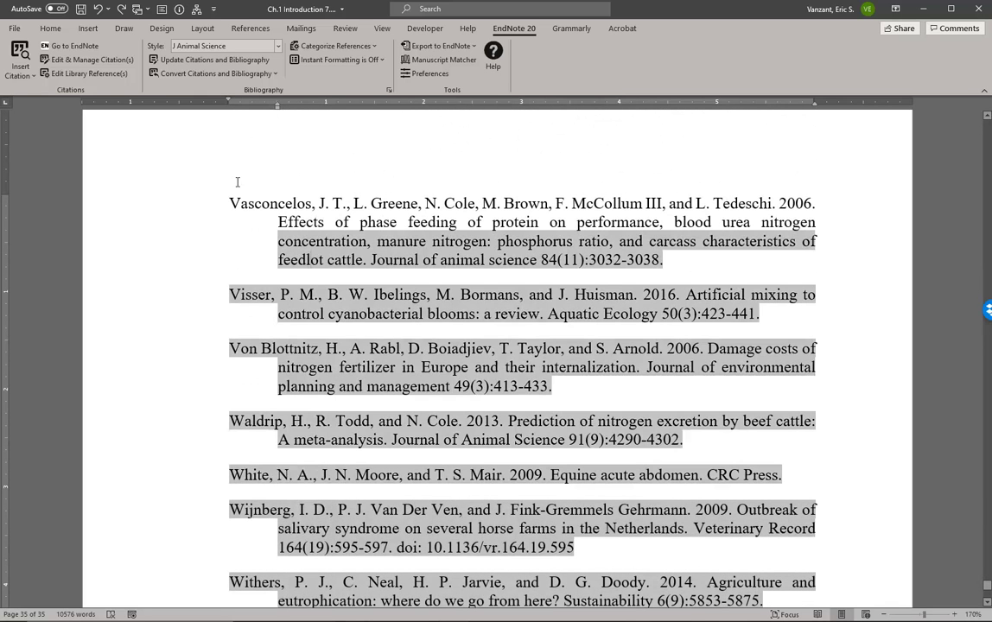
click(242, 76)
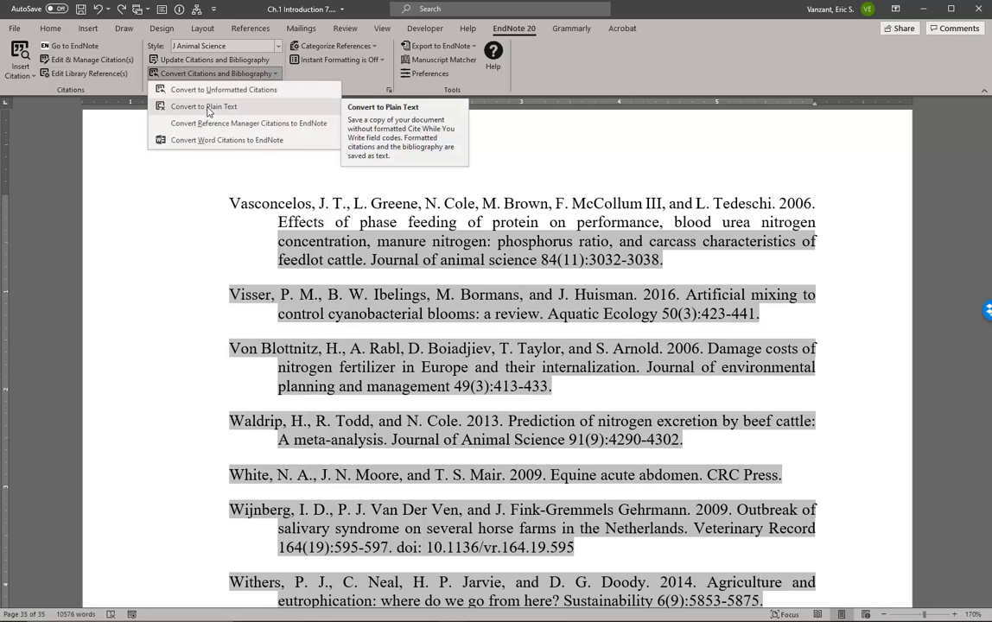
click(218, 106)
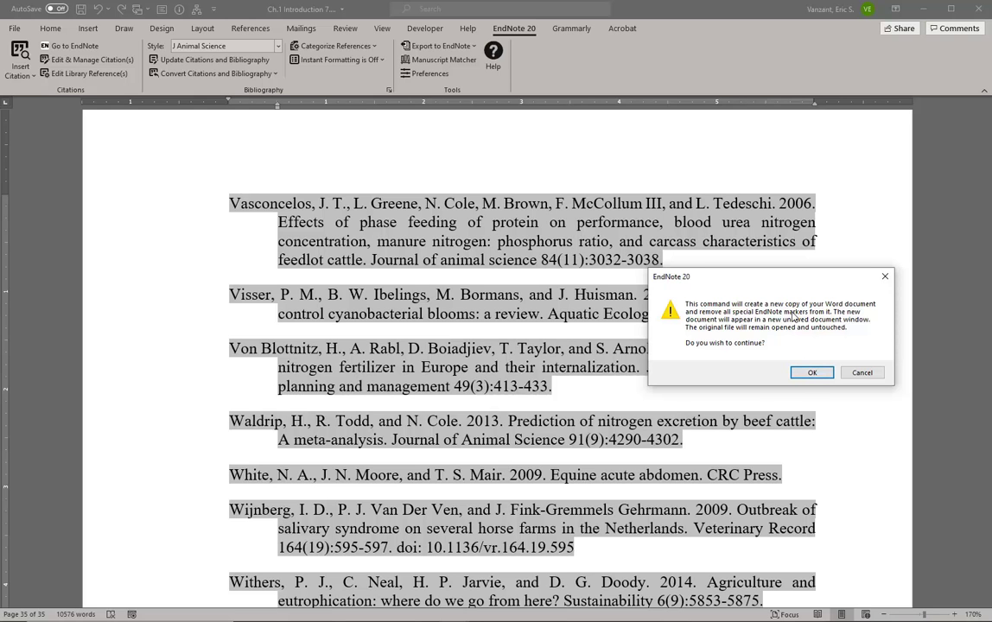
click(812, 373)
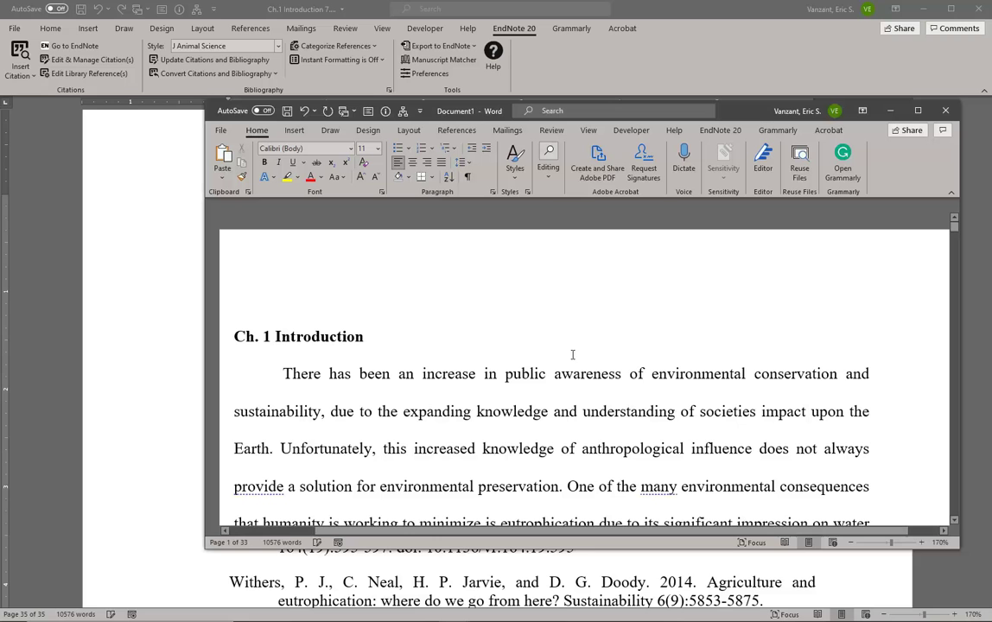
Check the copy's references from Zamparas 2014 to Smith 2009 are Times New Roman 12 pt, then close it.
key(ctrl+End)
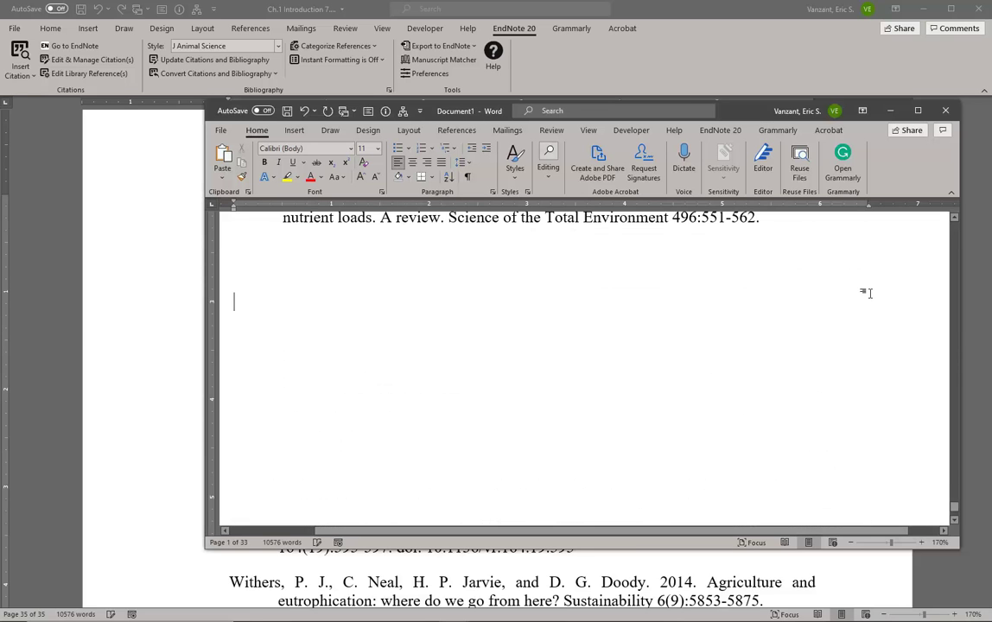
click(559, 256)
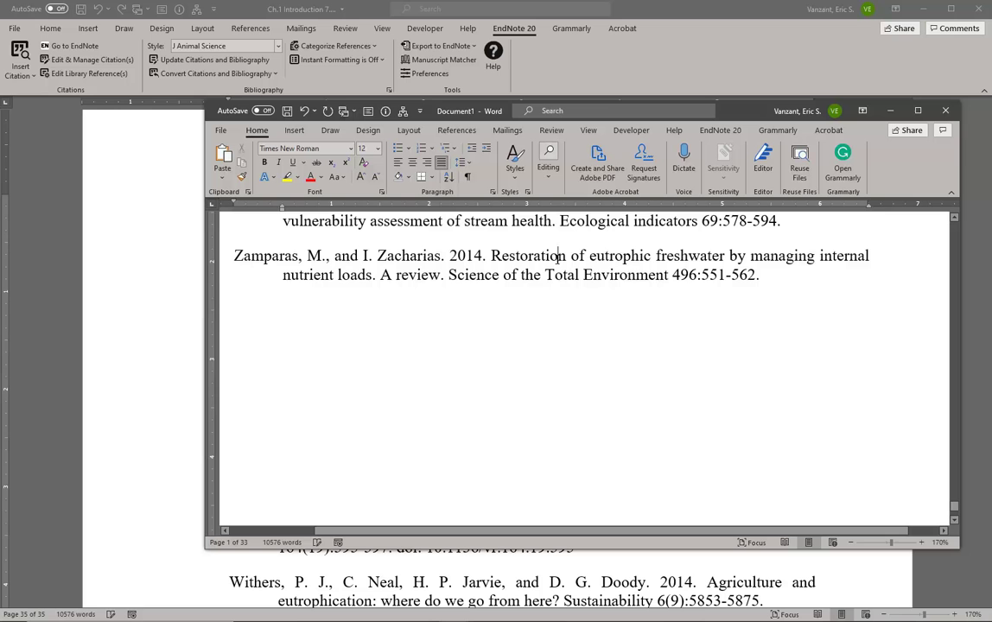
double_click(529, 275)
click(580, 252)
scroll(563, 275, up, 2)
scroll(564, 275, up, 2)
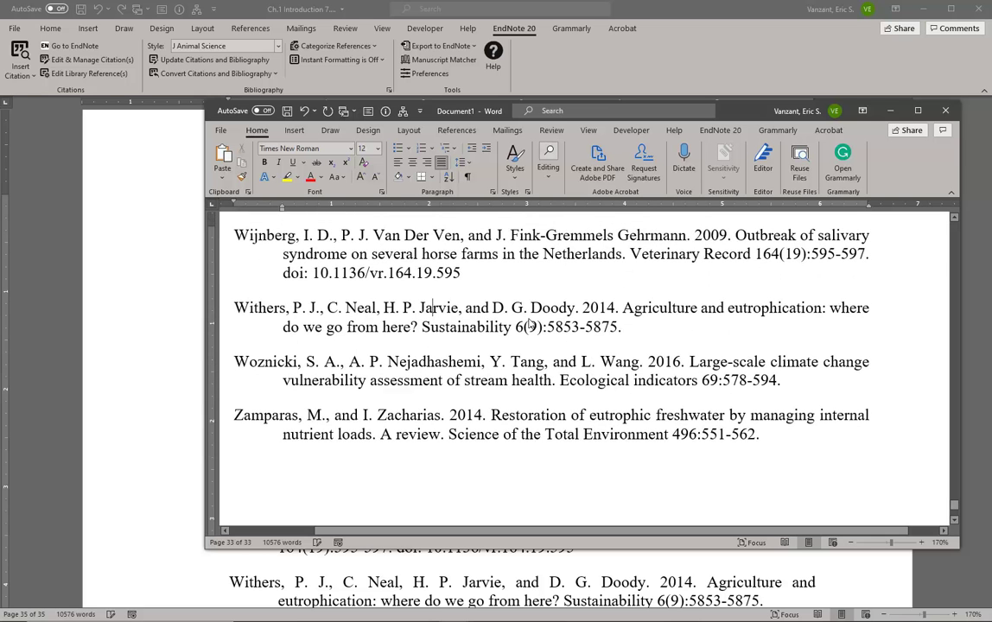
scroll(465, 325, up, 3)
scroll(467, 324, up, 3)
scroll(465, 325, up, 2)
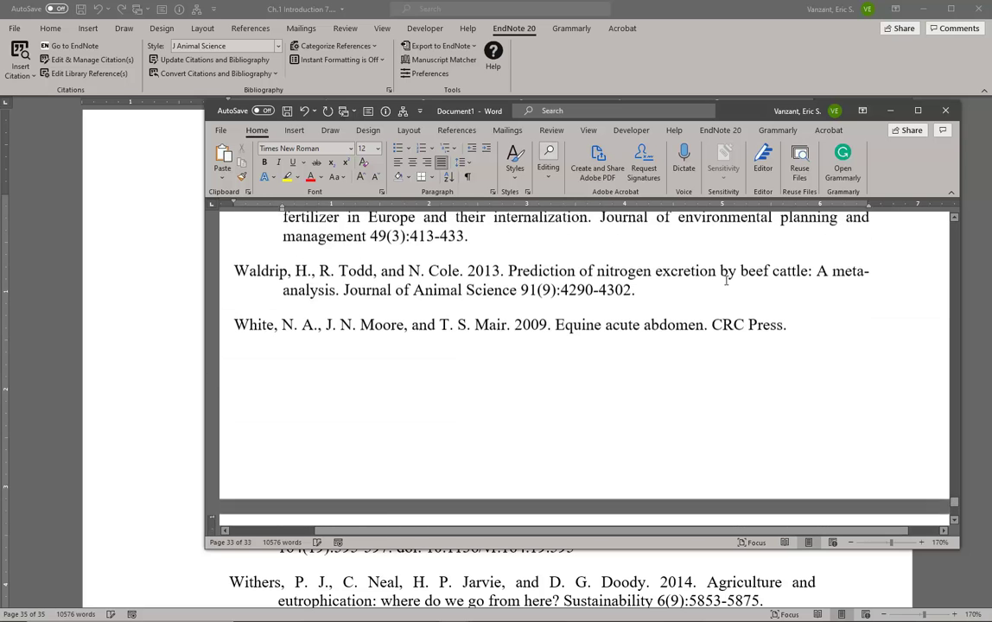
scroll(389, 329, up, 2)
scroll(320, 334, up, 2)
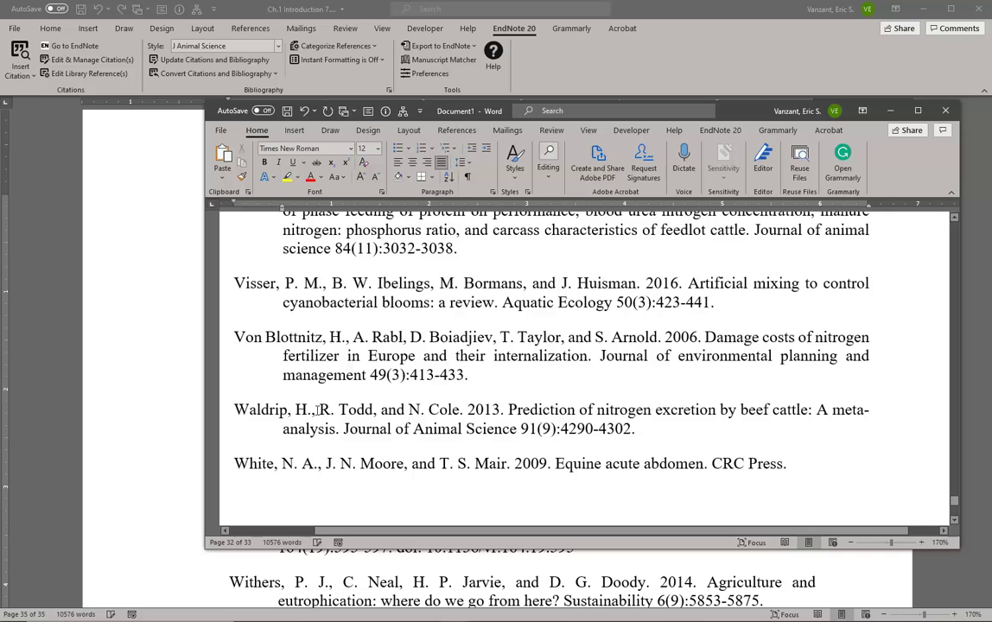
scroll(530, 407, up, 3)
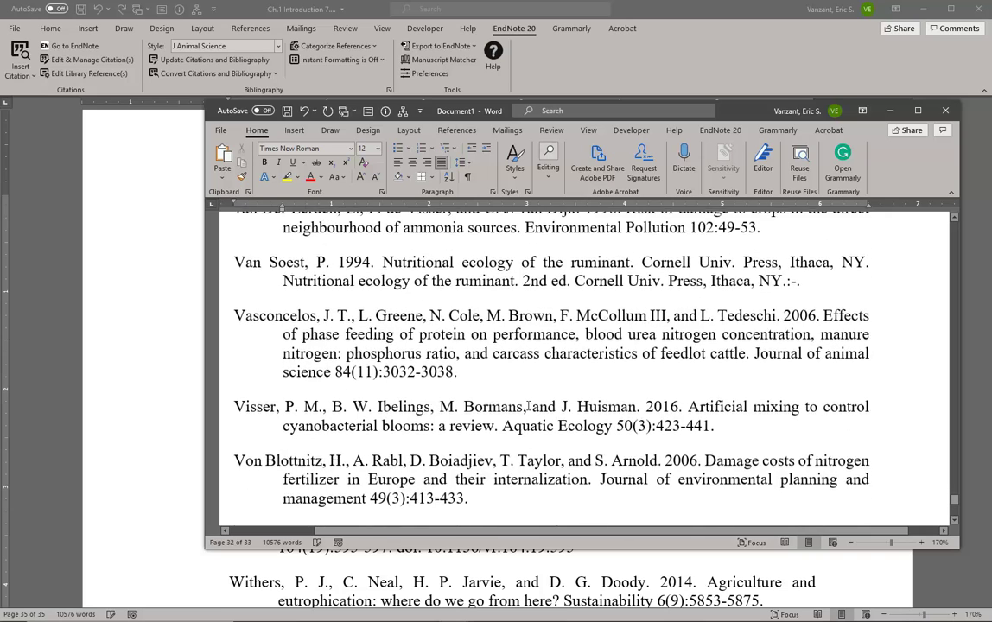
scroll(509, 389, up, 2)
scroll(491, 378, up, 2)
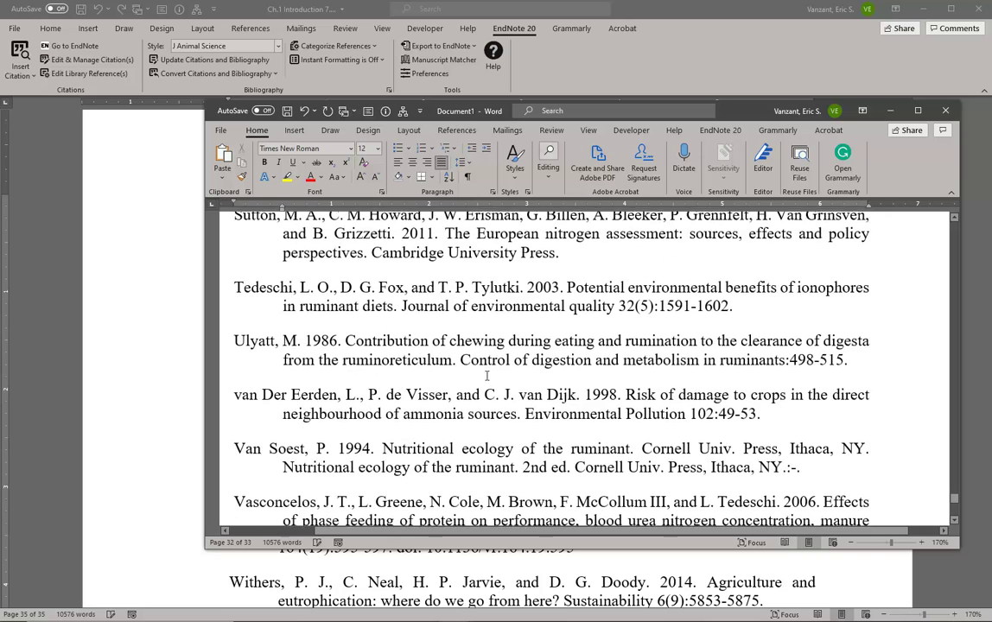
scroll(491, 378, up, 3)
scroll(484, 372, up, 3)
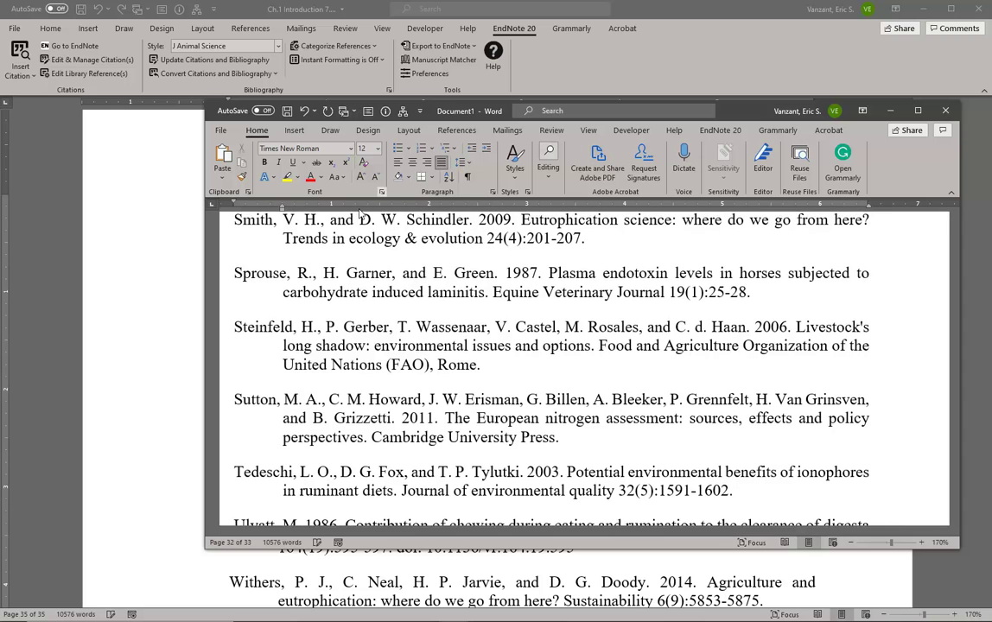
click(947, 110)
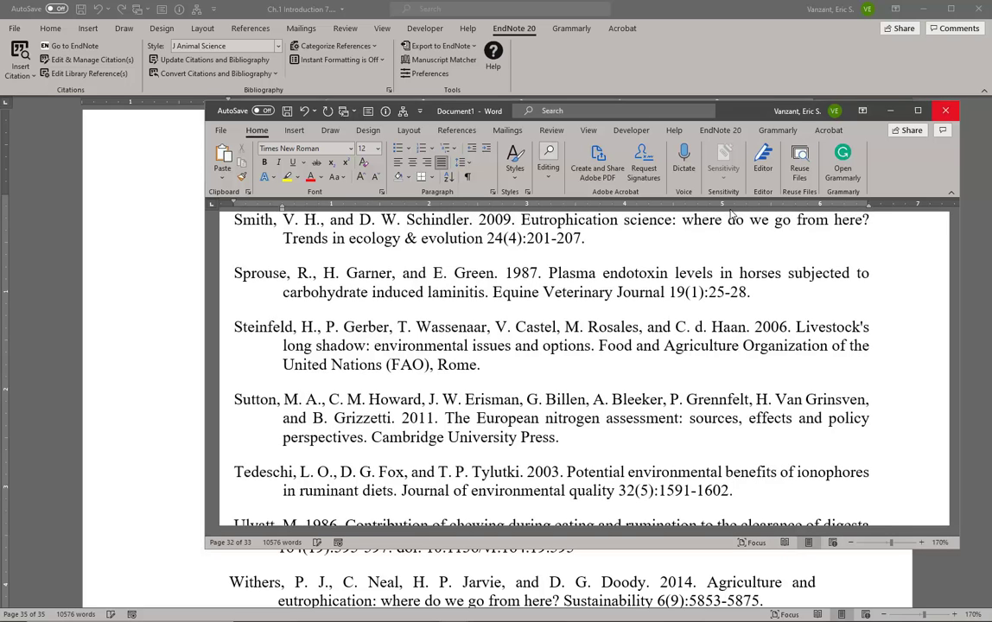
Discard the plain-text copy unsaved and select the original's Ch. 1 Introduction heading.
click(631, 397)
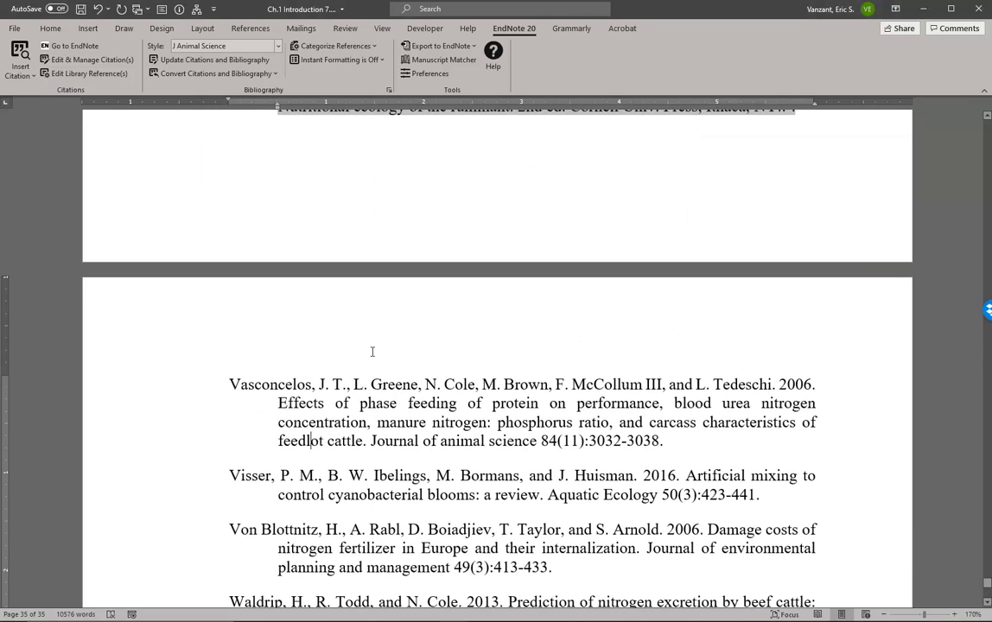
key(ctrl+Home)
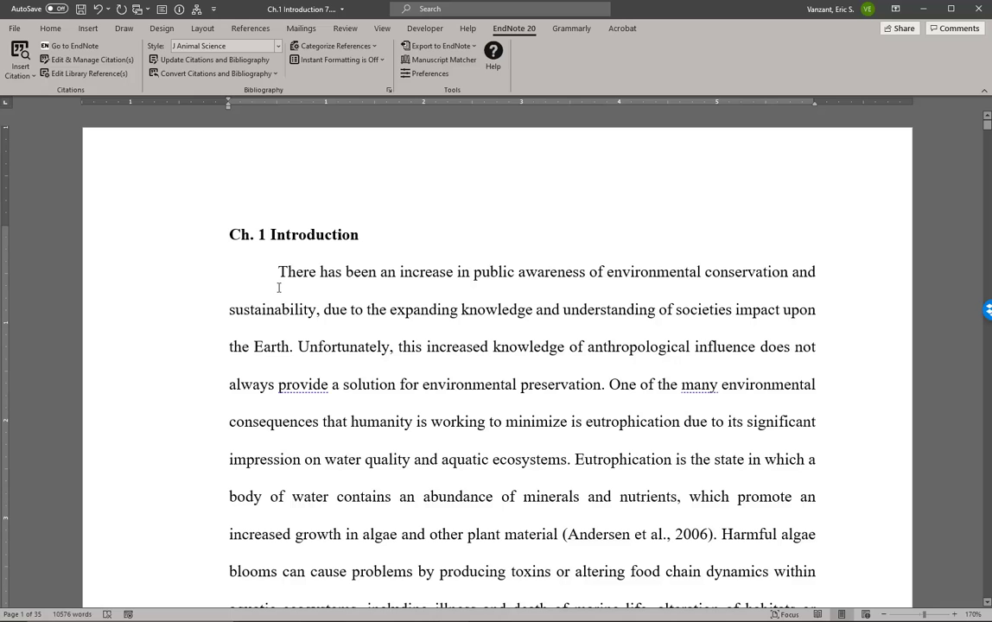
drag(231, 234, 367, 251)
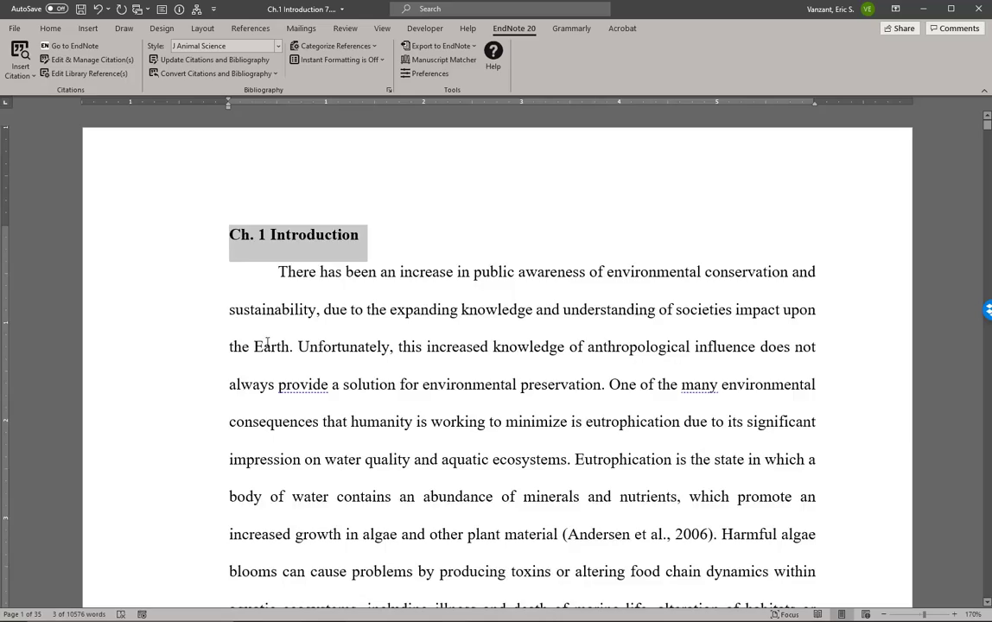
scroll(267, 343, down, 2)
scroll(268, 344, down, 3)
scroll(269, 345, down, 3)
scroll(271, 346, down, 2)
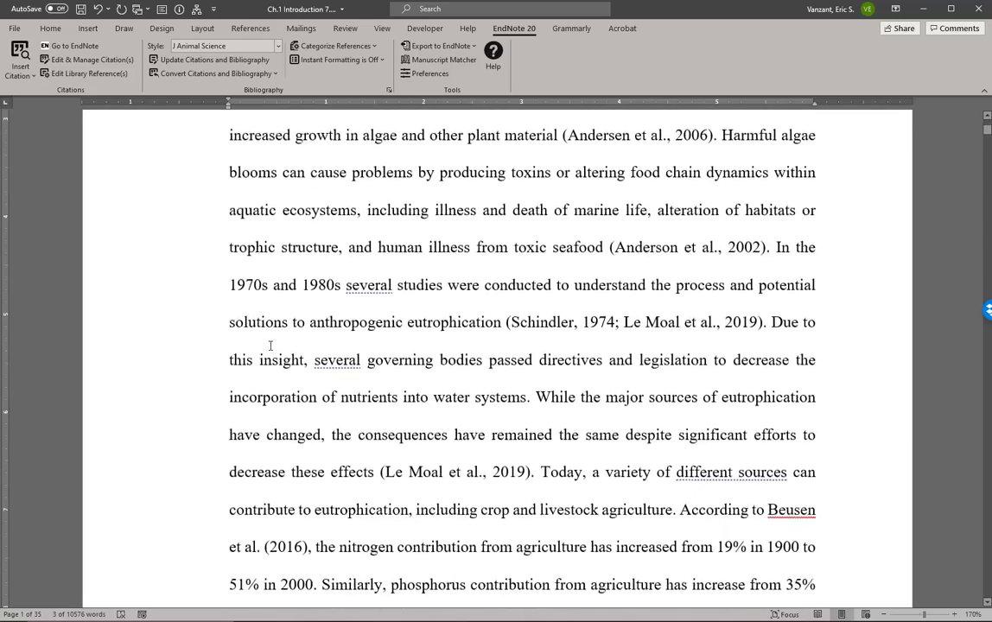
scroll(271, 345, up, 2)
scroll(270, 346, up, 4)
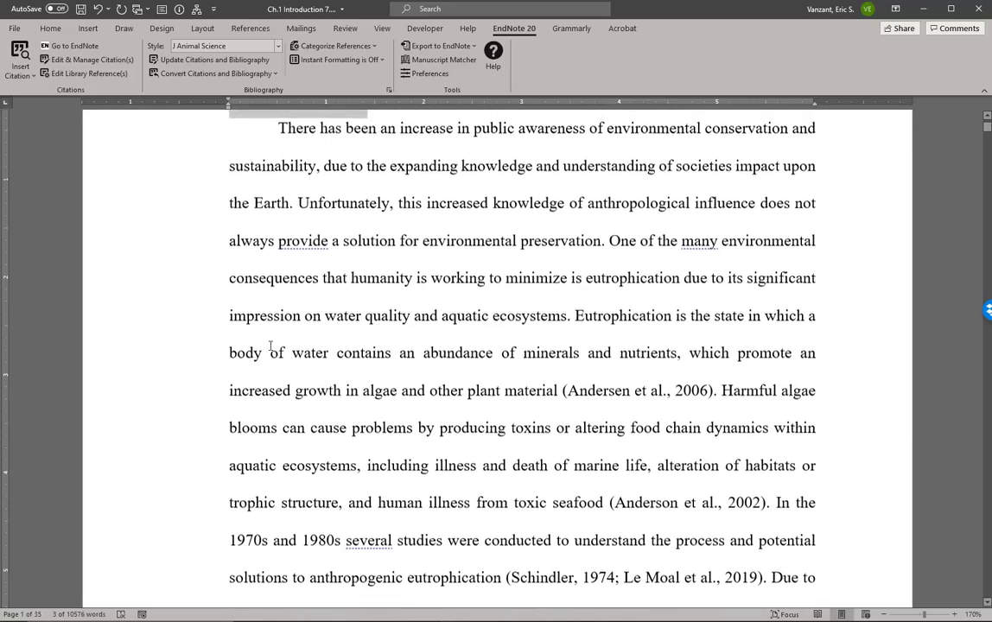
scroll(277, 340, up, 2)
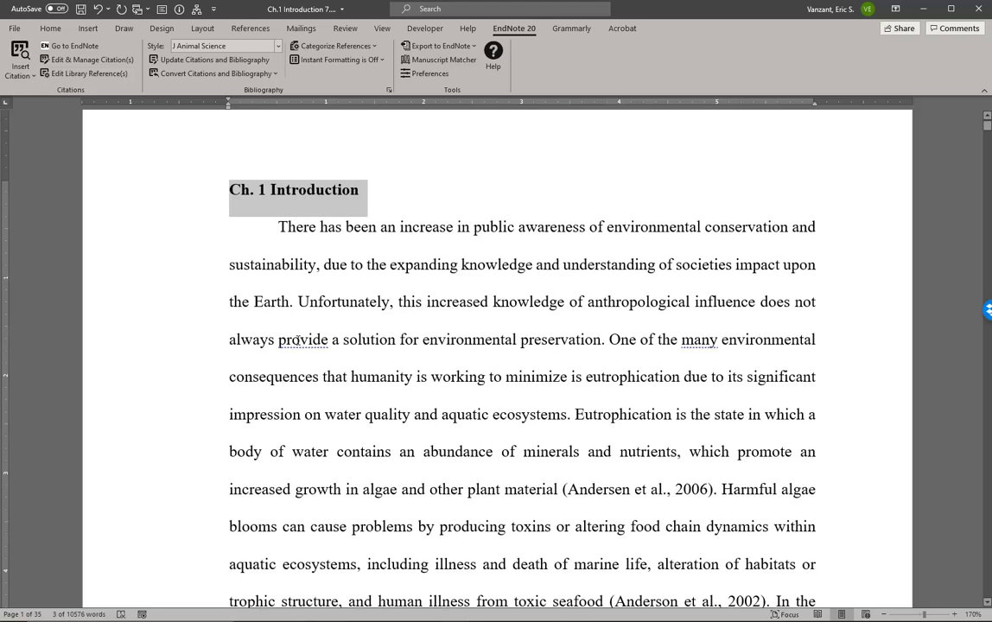